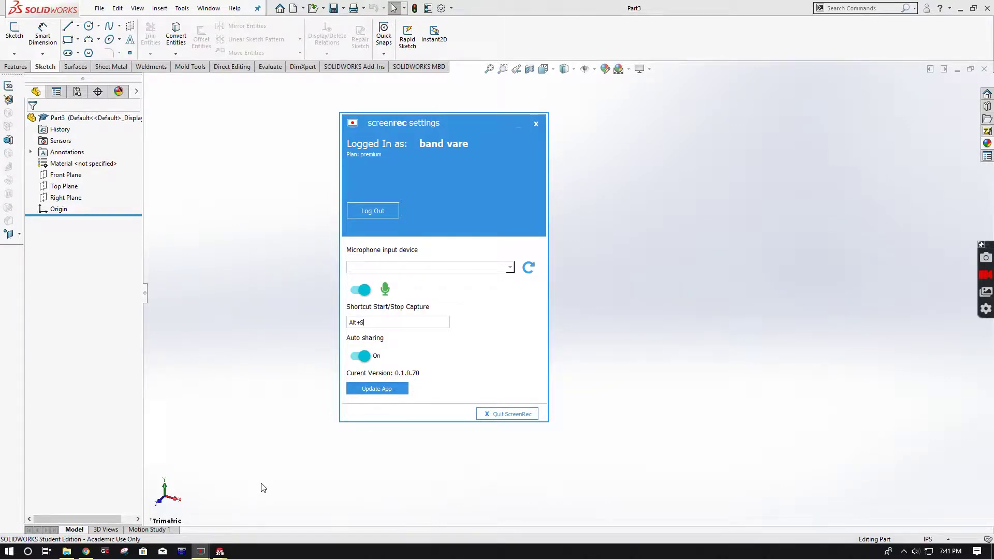
In Chrome, open the GOE 442 Selig-format dat file and select all its coordinate lines
click(86, 552)
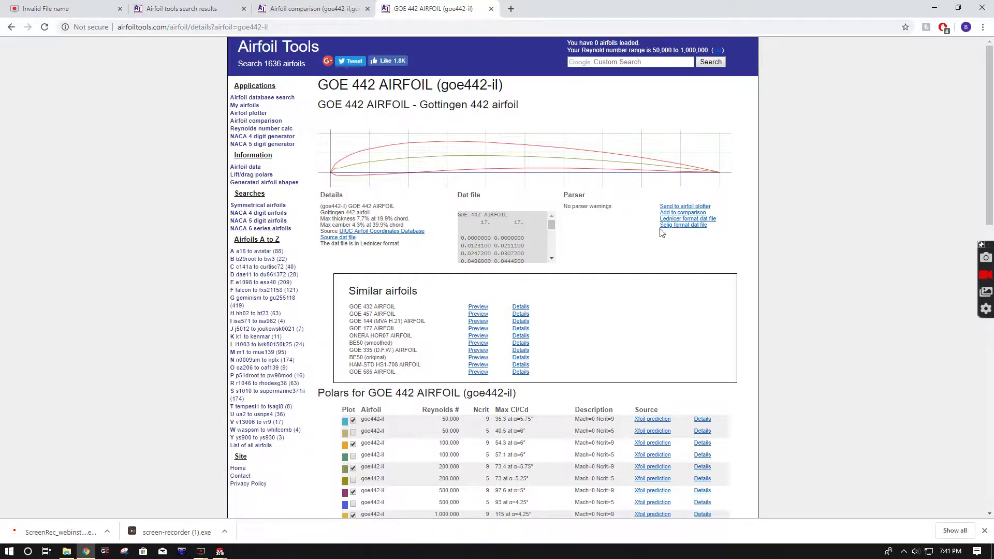
click(679, 225)
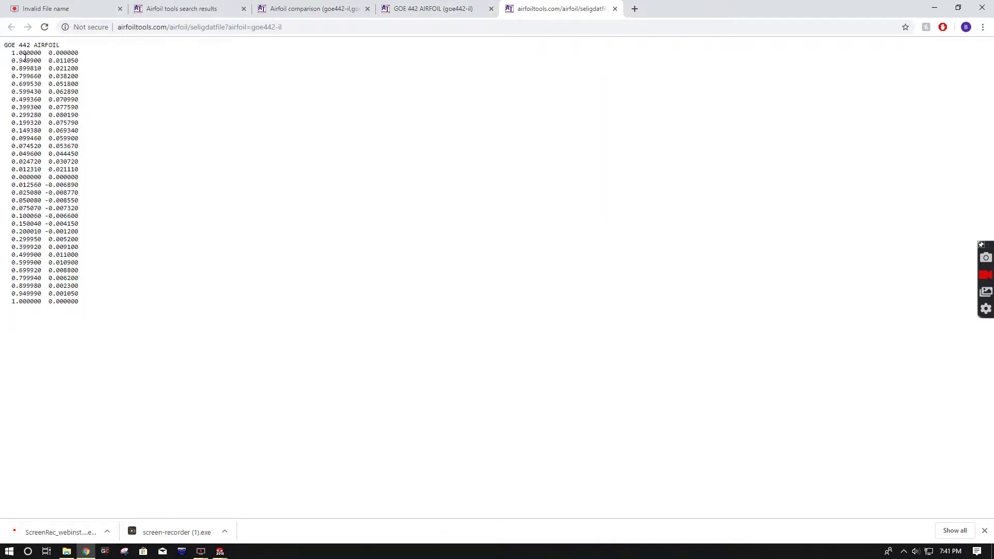
drag(11, 52, 104, 316)
key(ctrl+c)
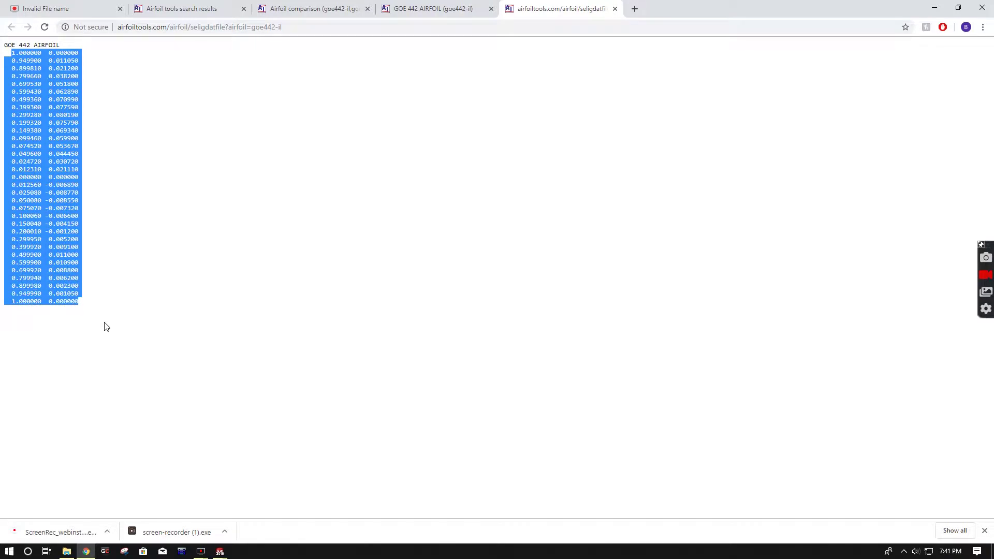
Launch Excel 2013, start a blank workbook and paste the coordinates into A1
click(28, 551)
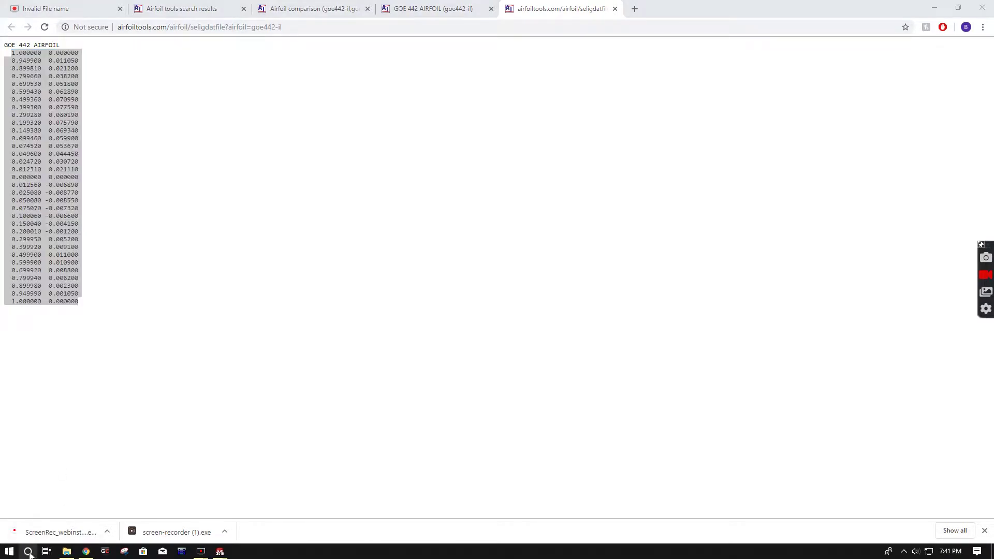
text(exc)
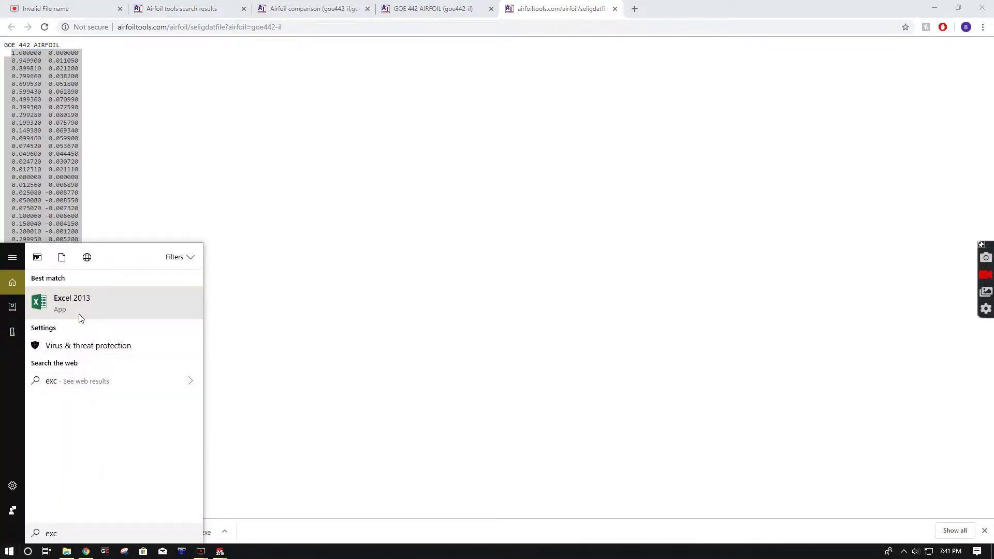
click(79, 314)
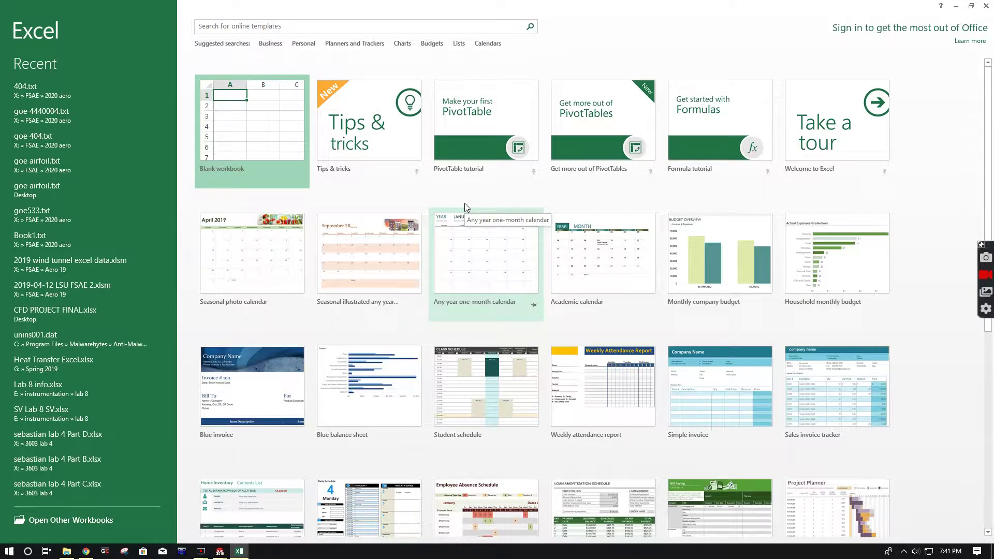
click(270, 115)
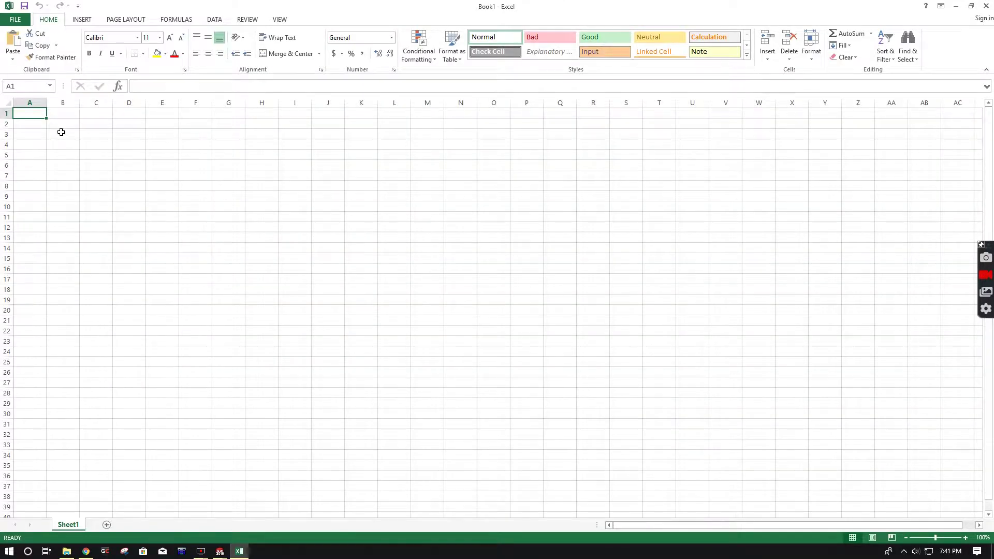
key(ctrl+v)
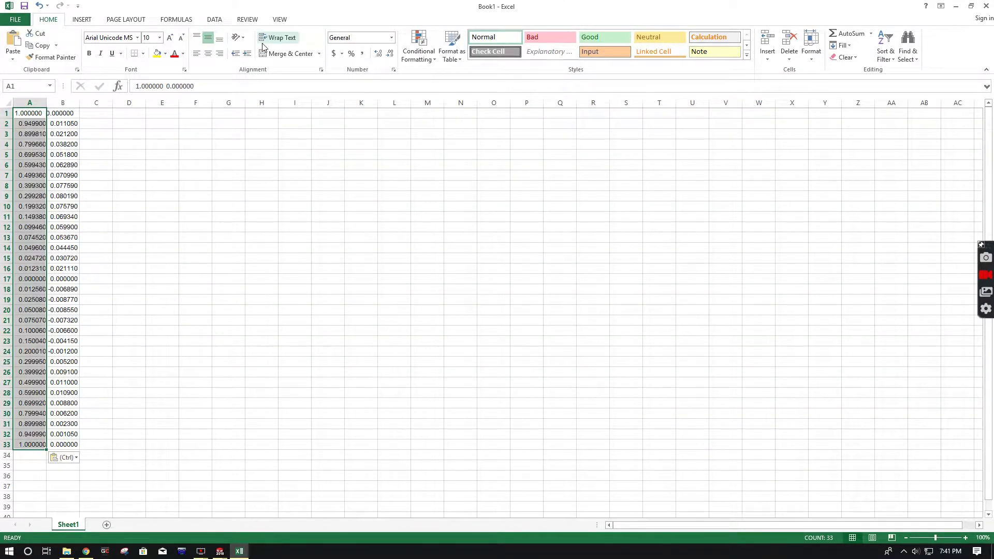
Split the pasted lines into columns with Text to Columns, using the Space delimiter
click(211, 20)
click(346, 45)
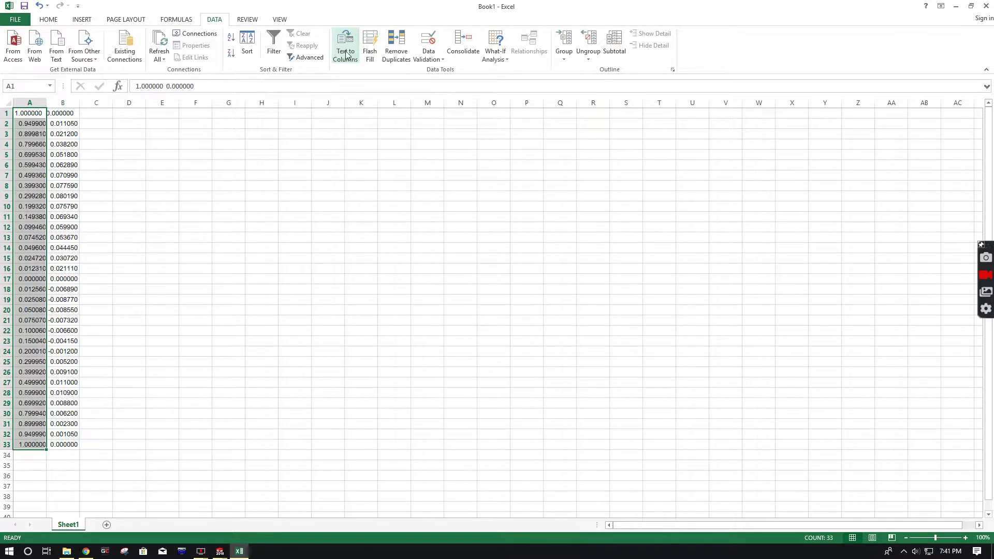
click(430, 476)
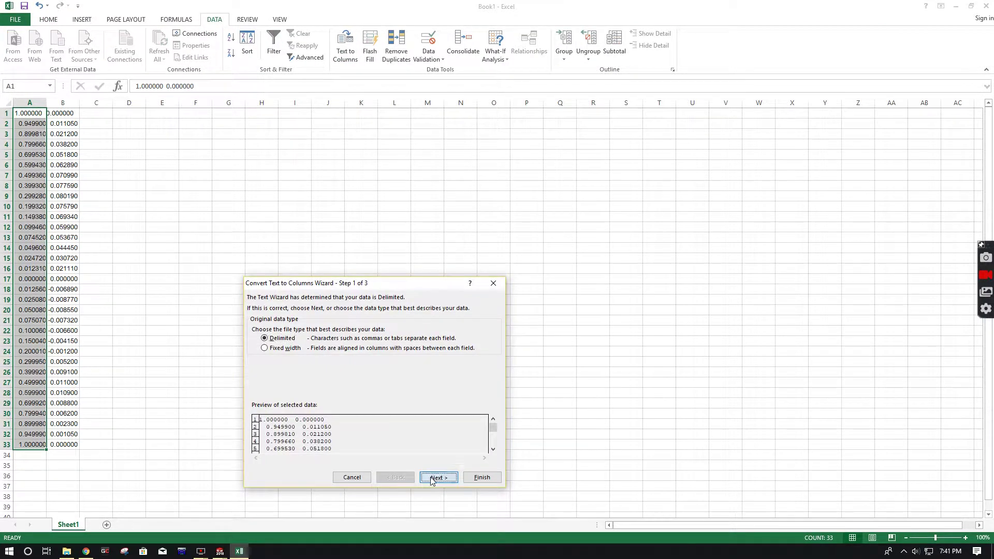
click(268, 357)
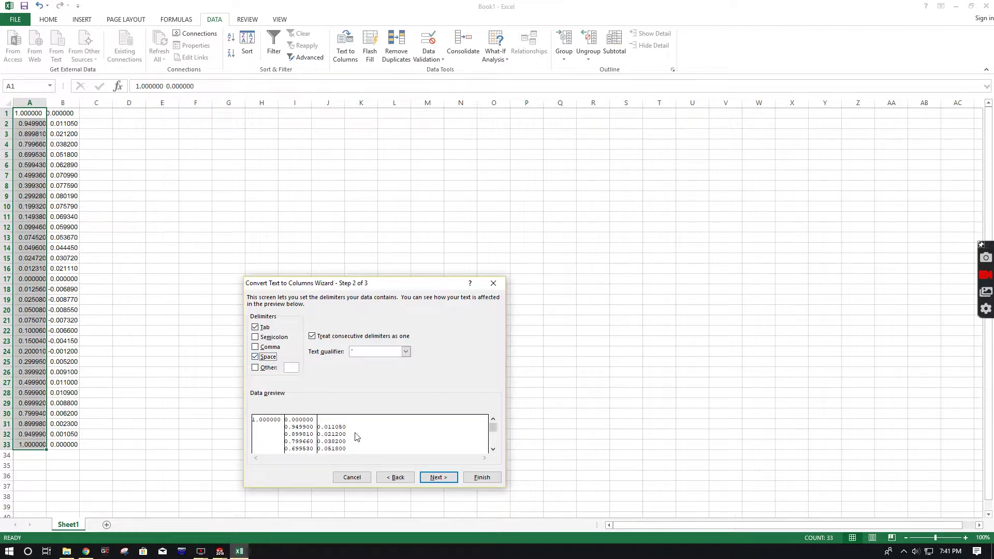
click(477, 480)
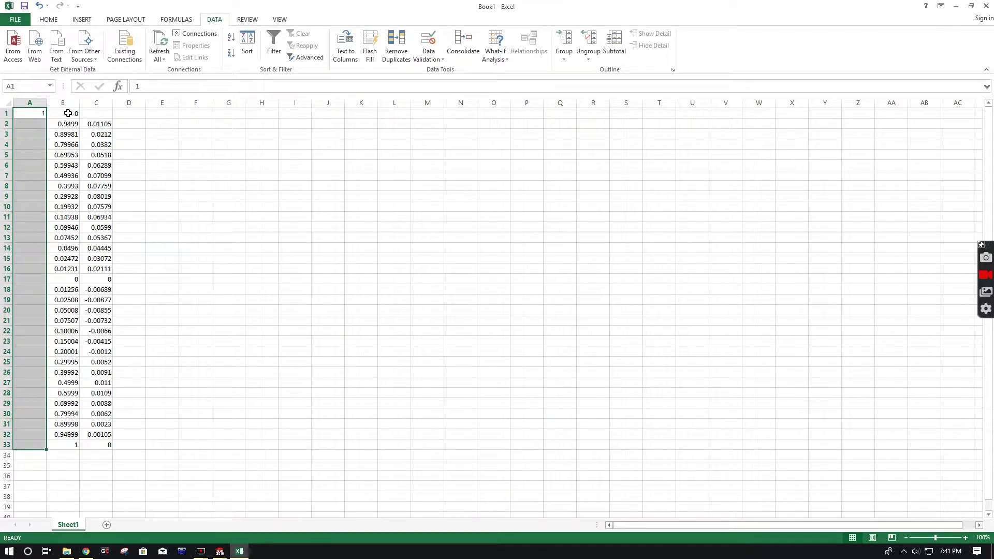
click(67, 113)
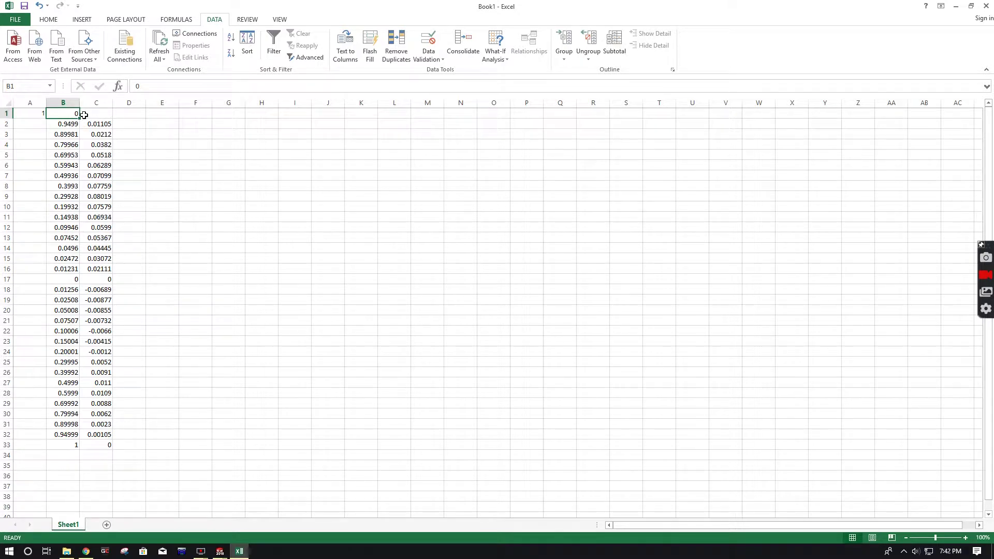
Correct the first point to 1 and 0, then delete the empty column A
text(1)
click(92, 113)
text(0)
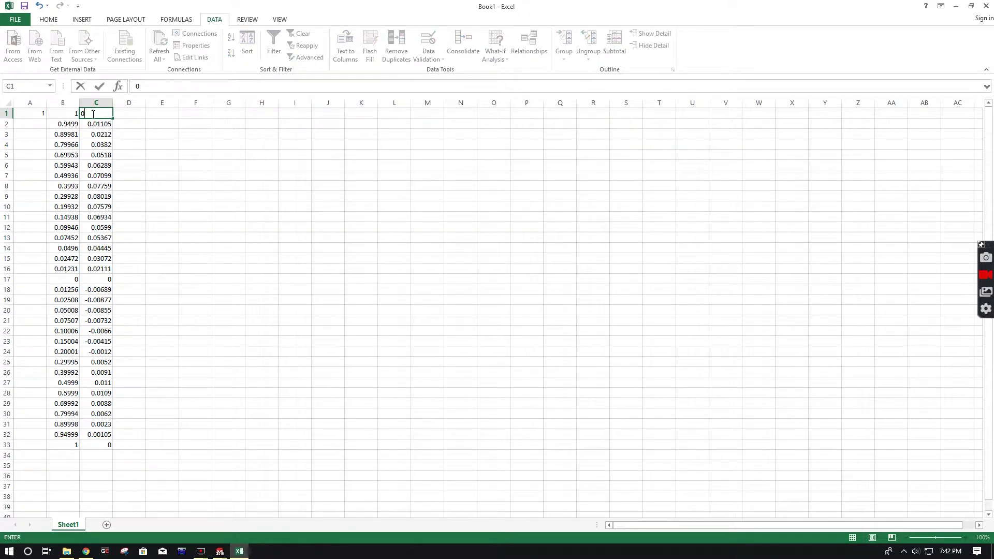
click(36, 114)
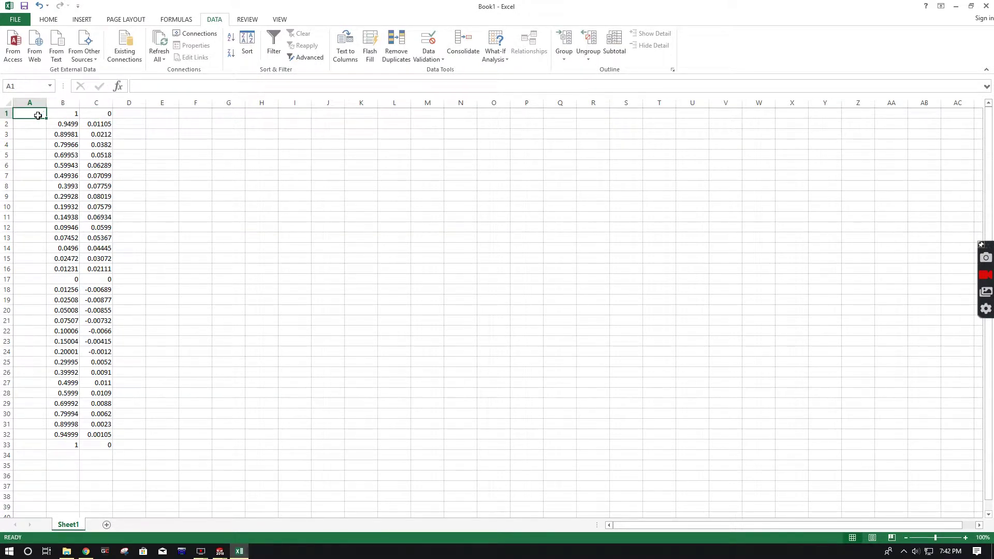
right_click(35, 103)
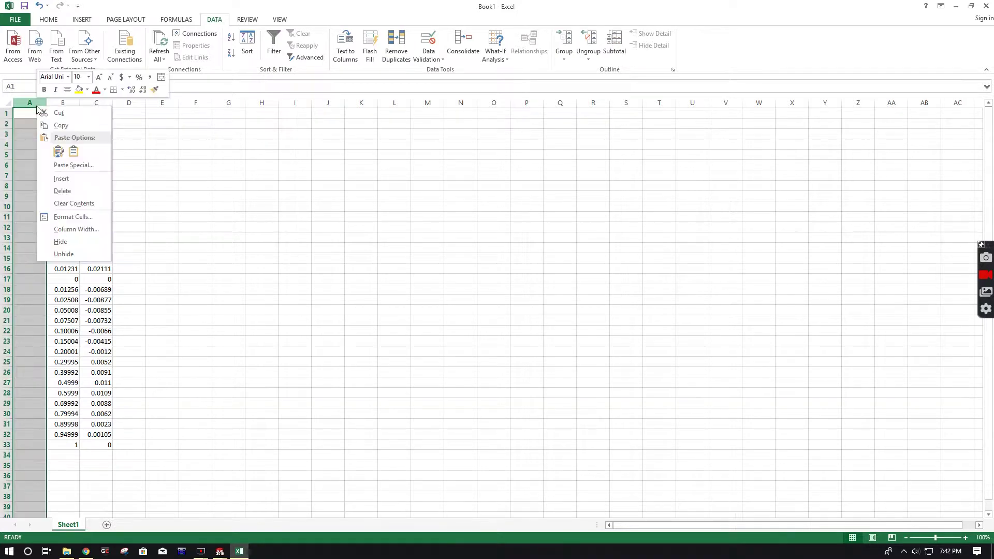
click(63, 193)
key(ctrl+minus)
Fill column C with 0 for all 33 points
click(96, 104)
click(90, 115)
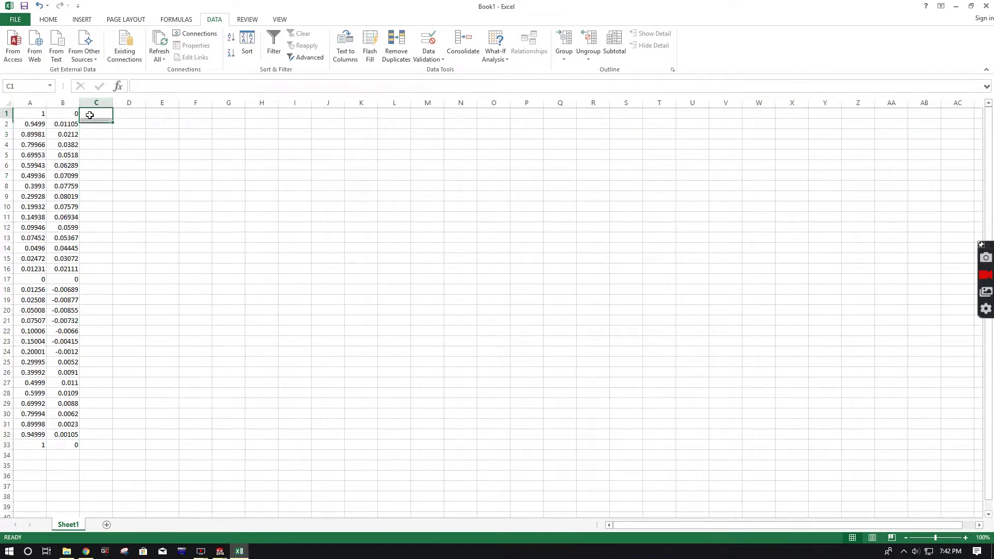
text(0)
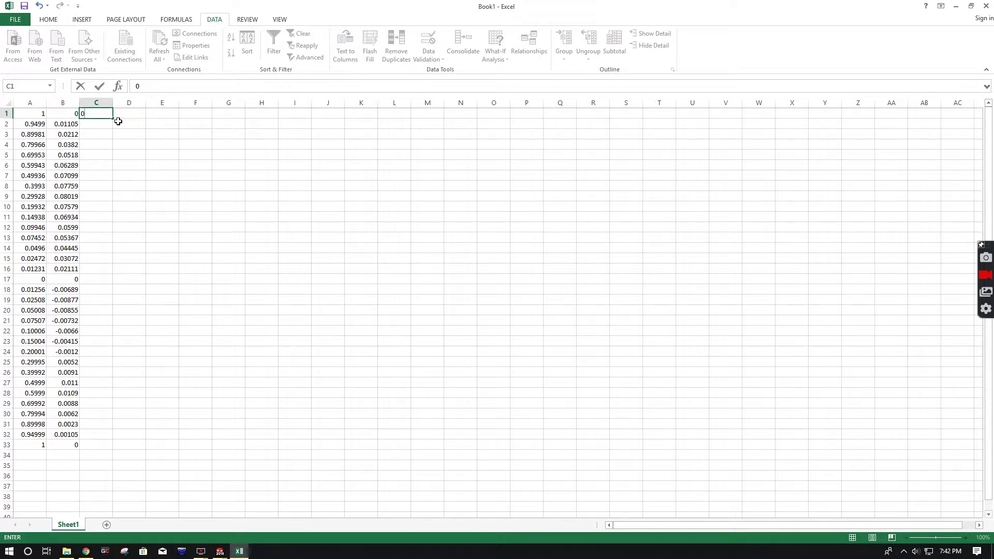
key(ctrl+Return)
double_click(113, 120)
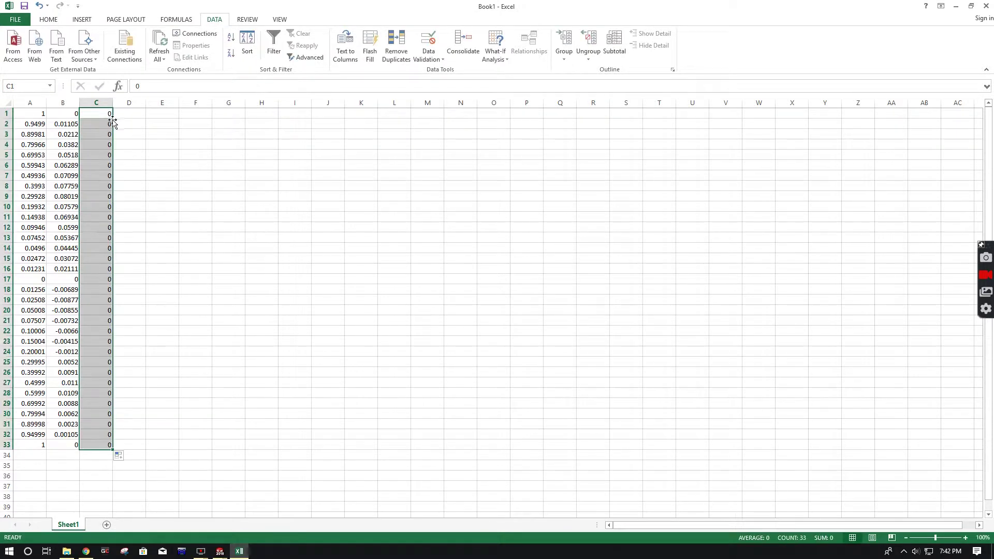
click(186, 157)
Start Save As and browse to the X:\FSAE\2020 aero folder
click(28, 19)
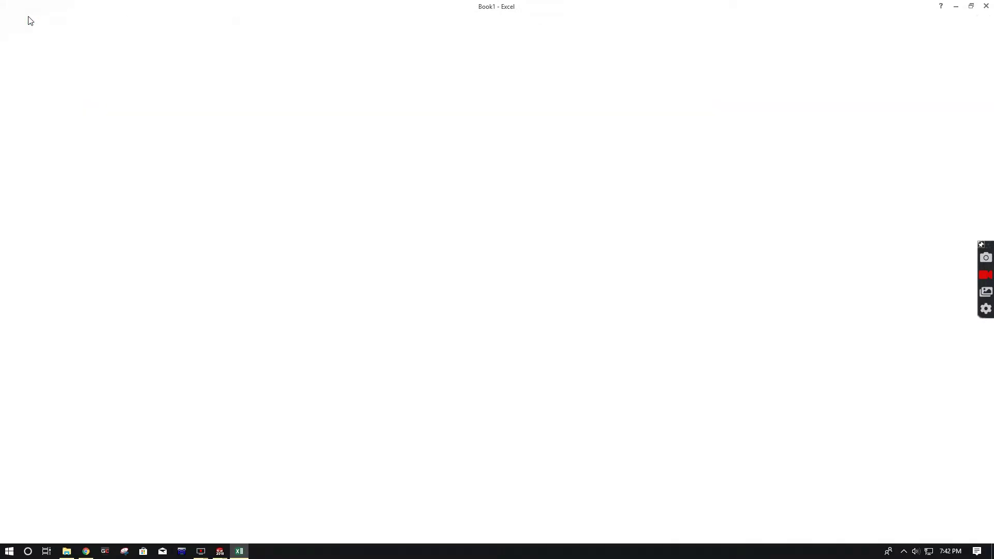
click(23, 123)
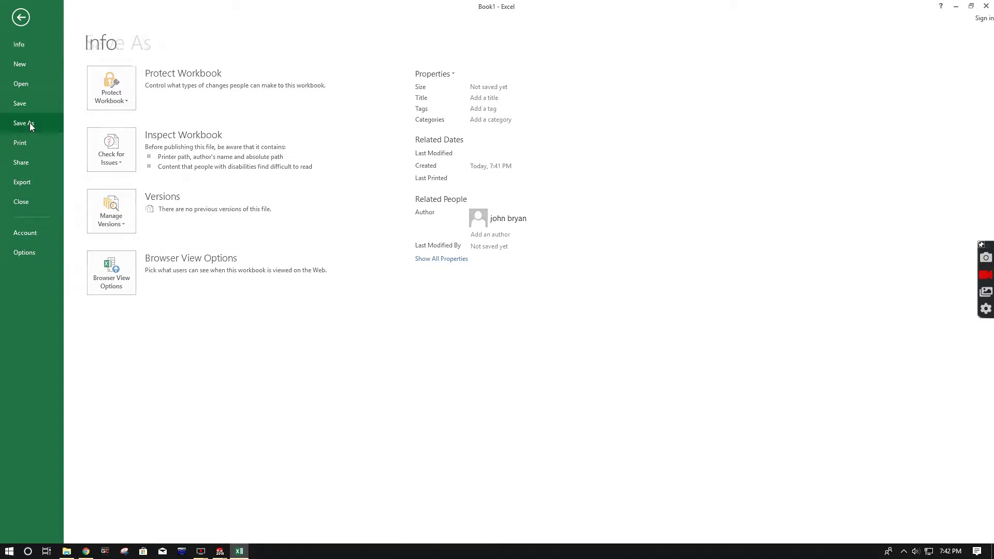
click(269, 254)
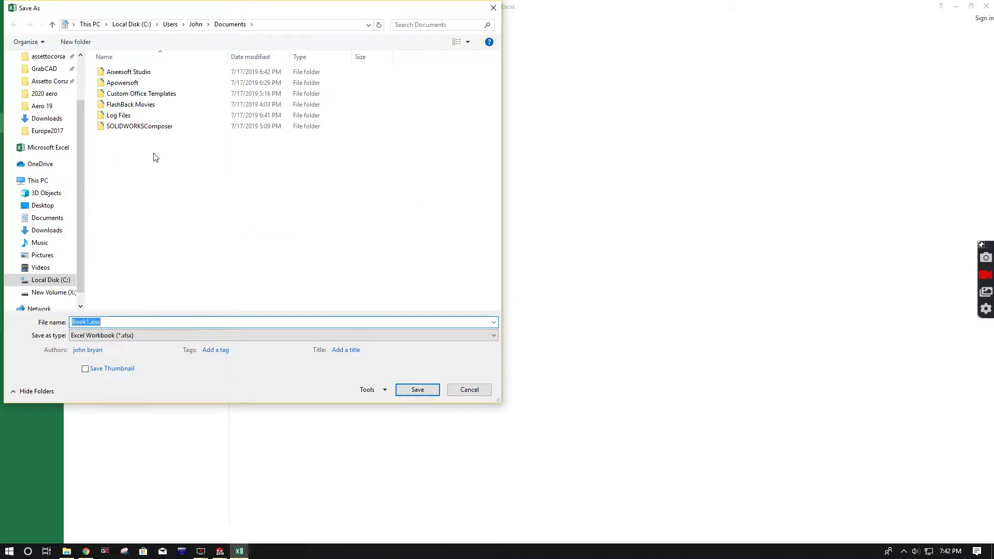
click(48, 293)
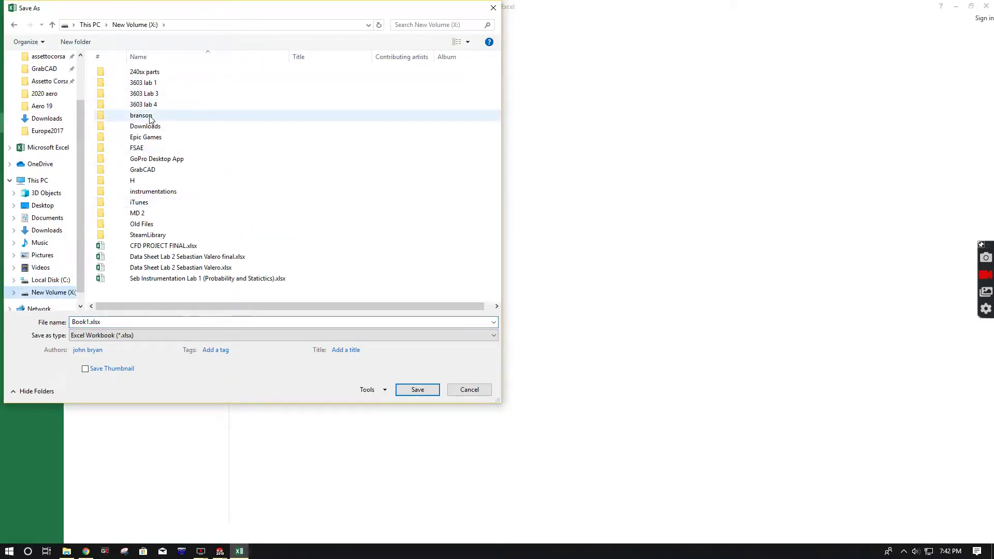
double_click(158, 147)
double_click(233, 100)
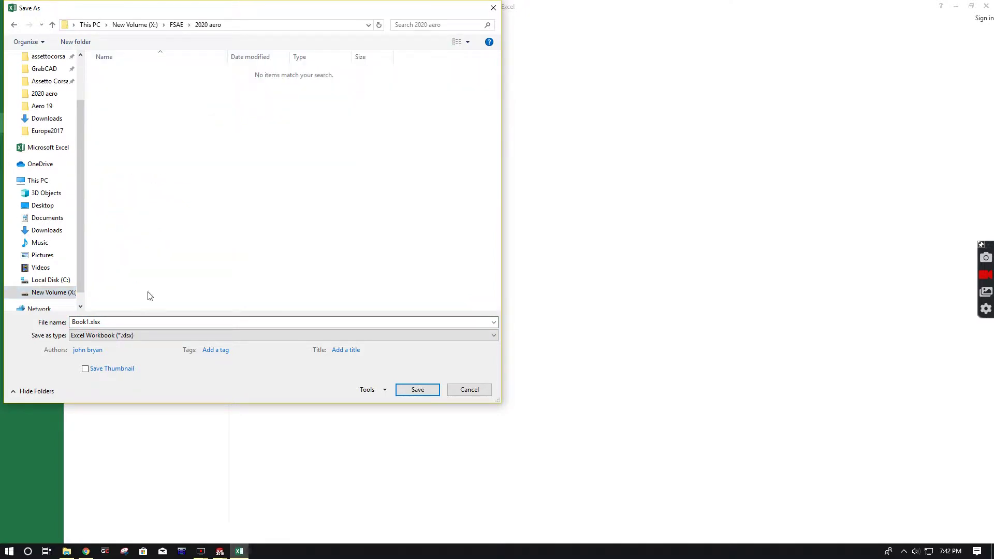
Save as Text (Tab delimited) named geo 442, keeping the tab-delimited format
click(131, 335)
key(t)
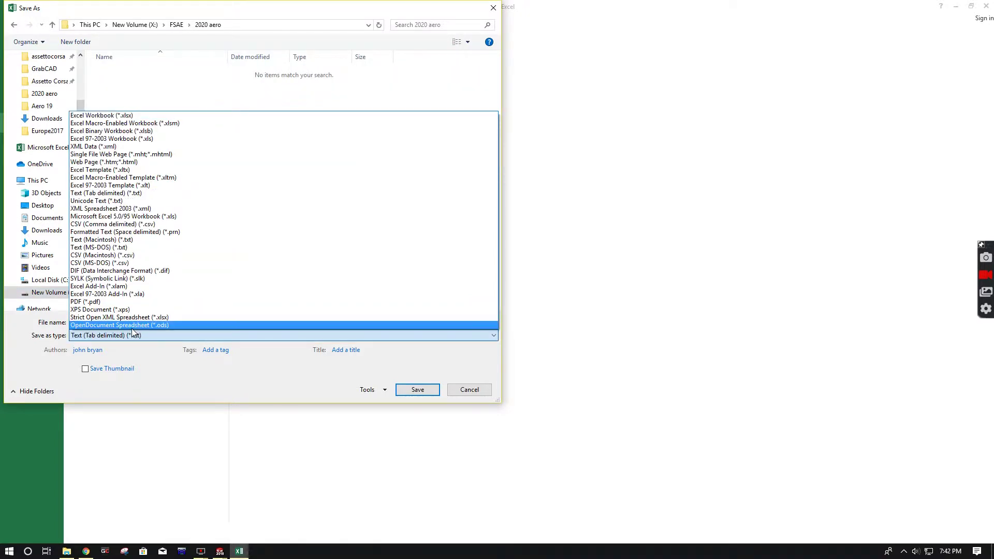
key(t)
click(133, 194)
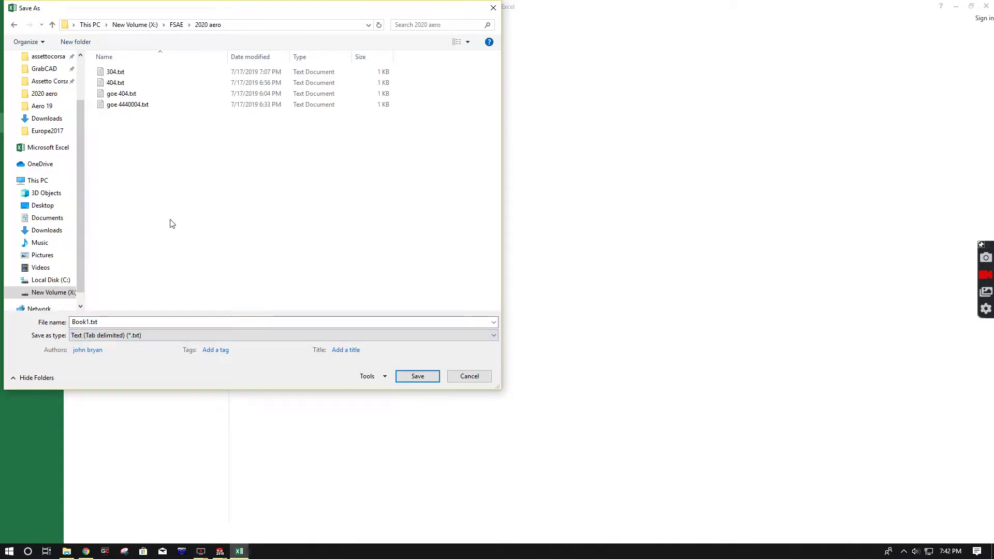
click(171, 321)
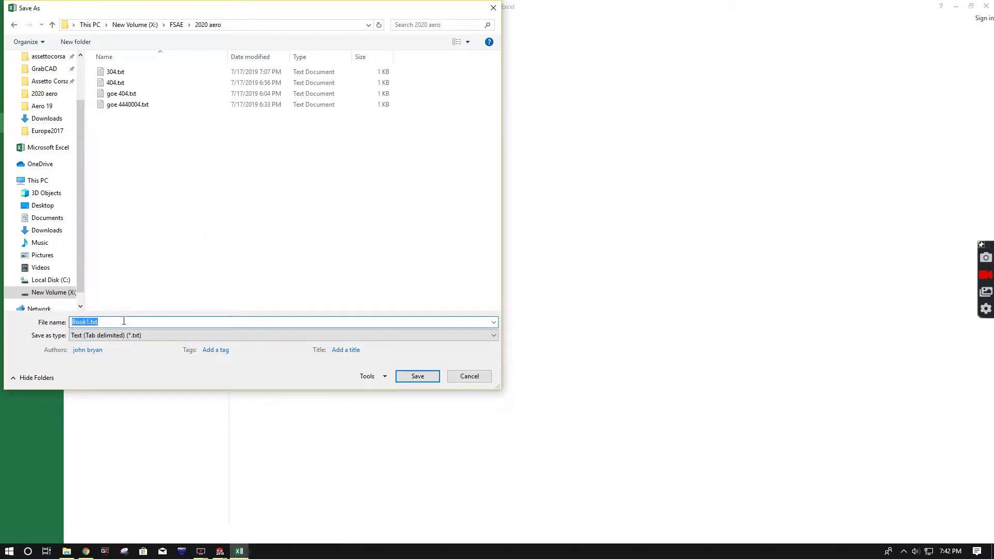
text(geo 442)
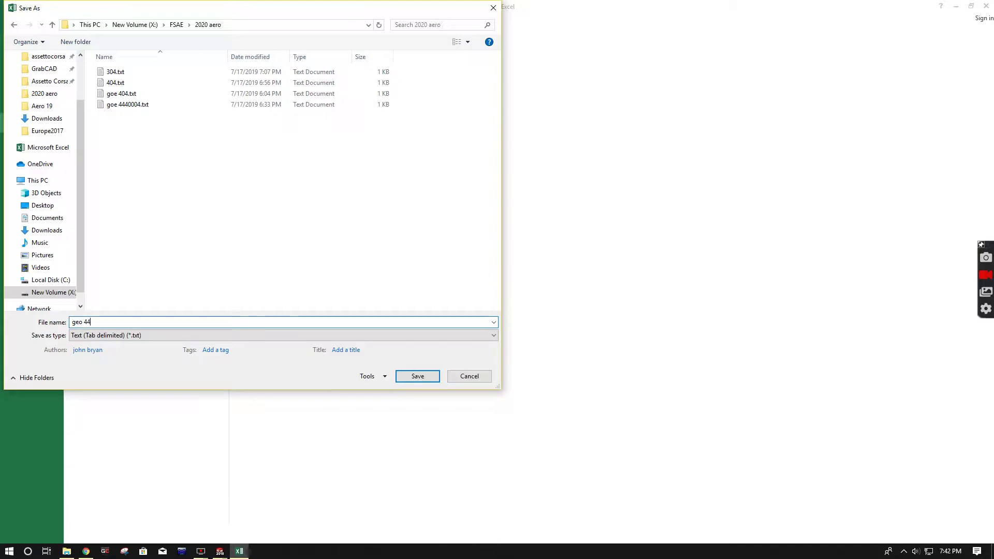
click(421, 378)
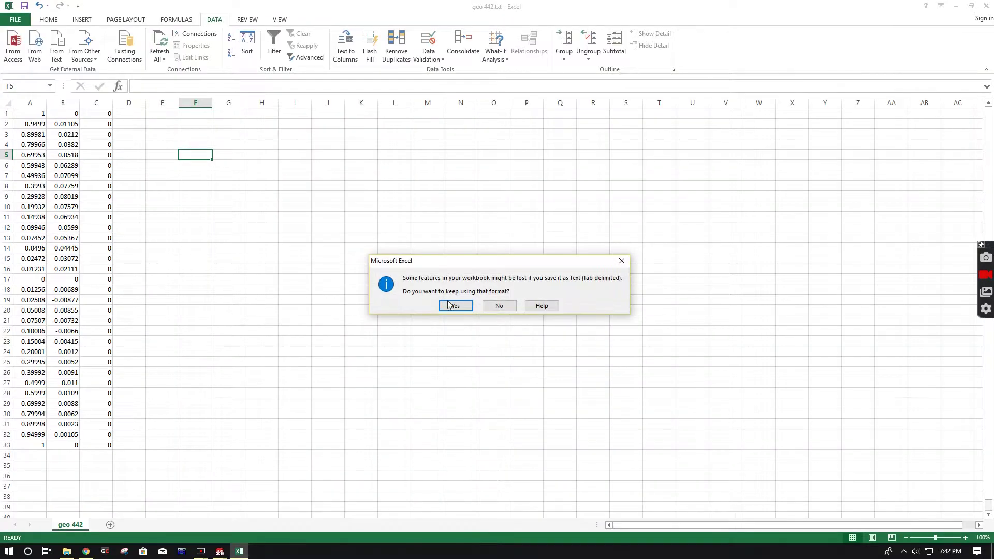
click(458, 305)
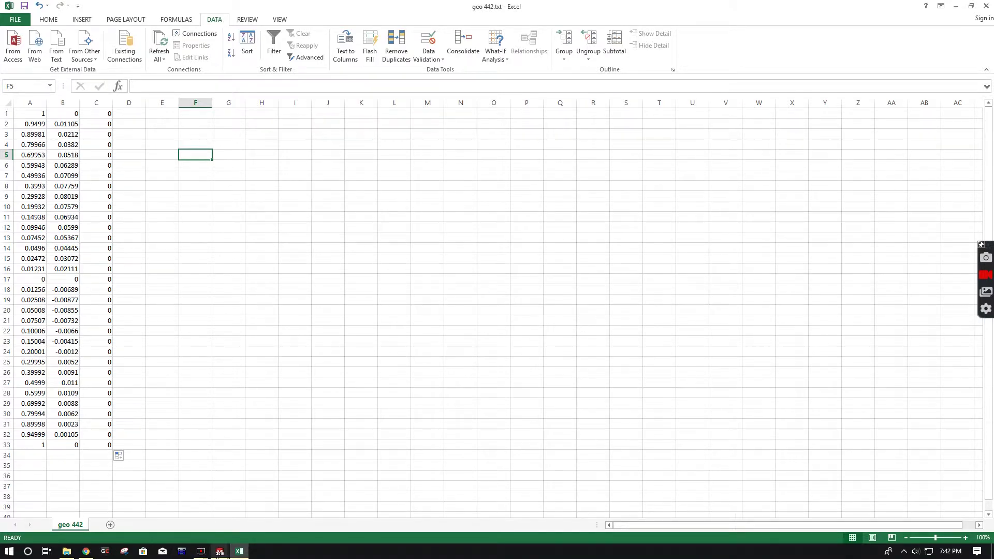
In SOLIDWORKS, start Insert > Curve > Curve Through XYZ Points
mouse_move(220, 551)
click(248, 513)
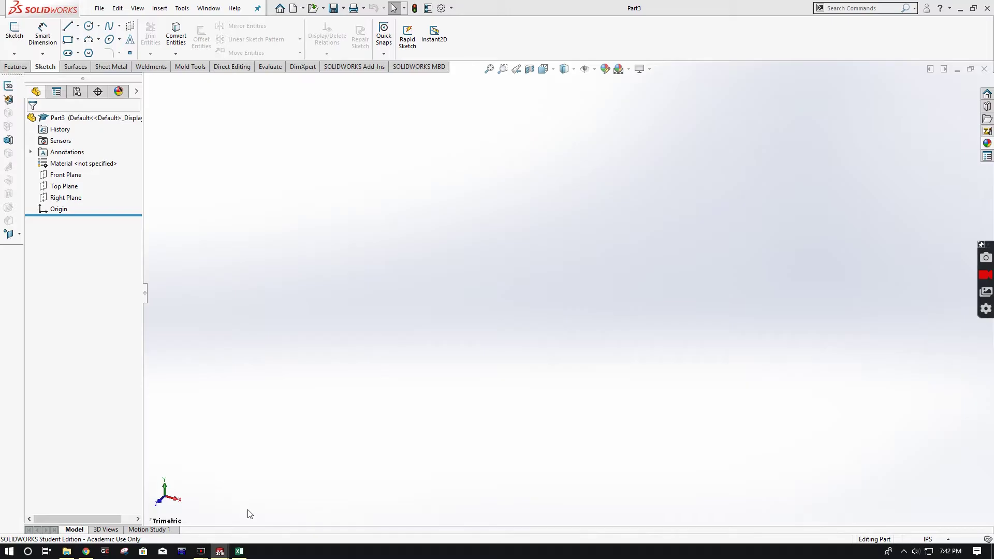
click(99, 7)
mouse_move(182, 8)
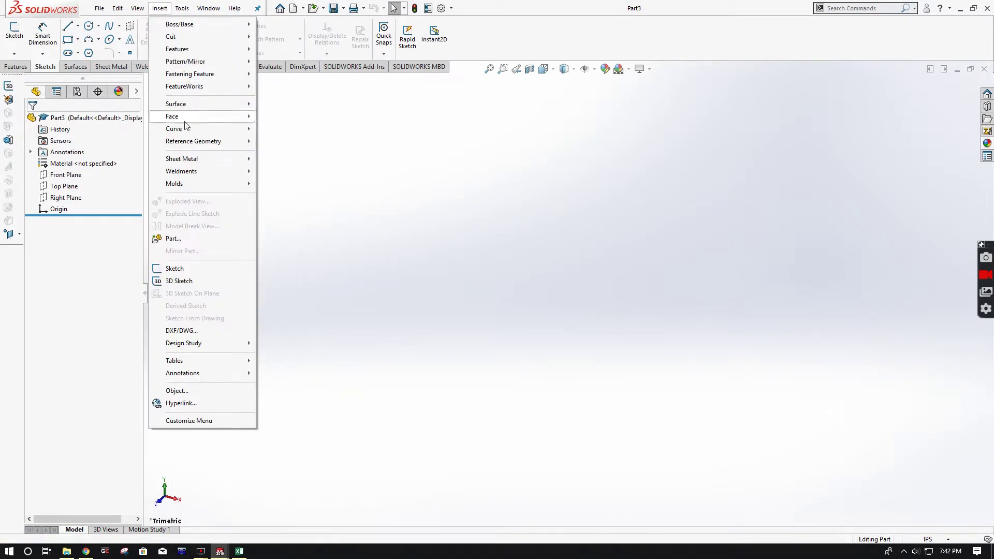
mouse_move(184, 130)
click(314, 173)
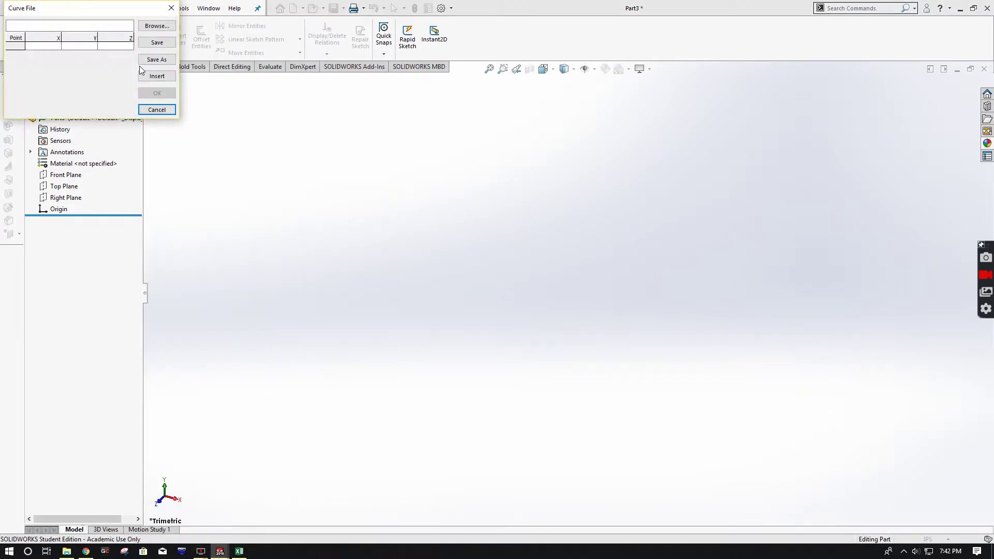
Load geo 442.txt from 2020 aero using the Text Files filter, dismissing the invalid-file error
click(157, 25)
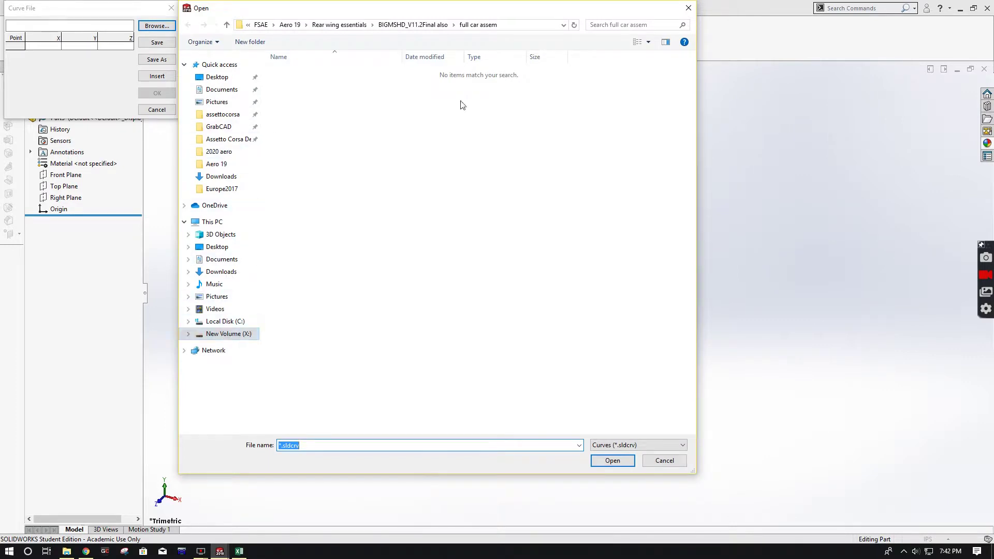
click(351, 25)
click(351, 25)
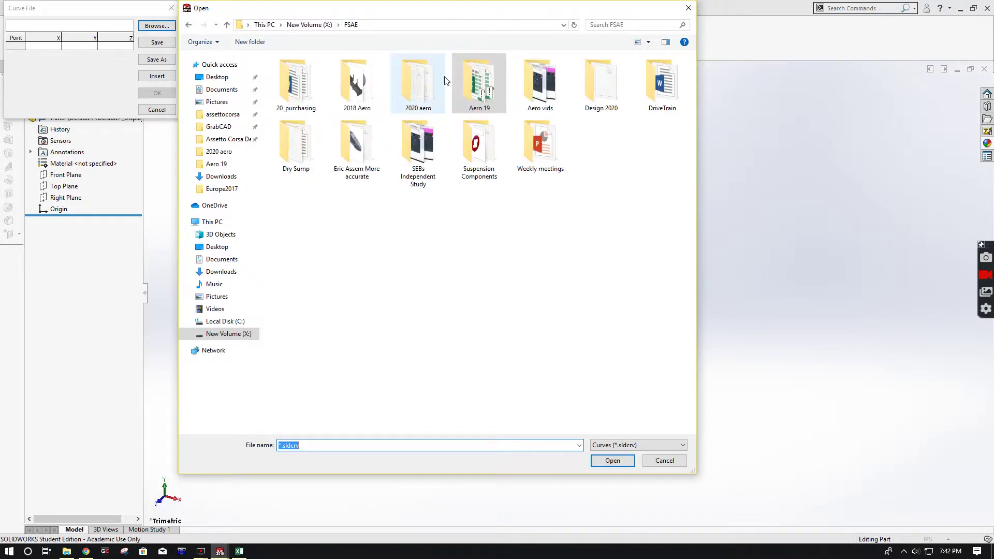
double_click(417, 94)
click(639, 445)
click(630, 463)
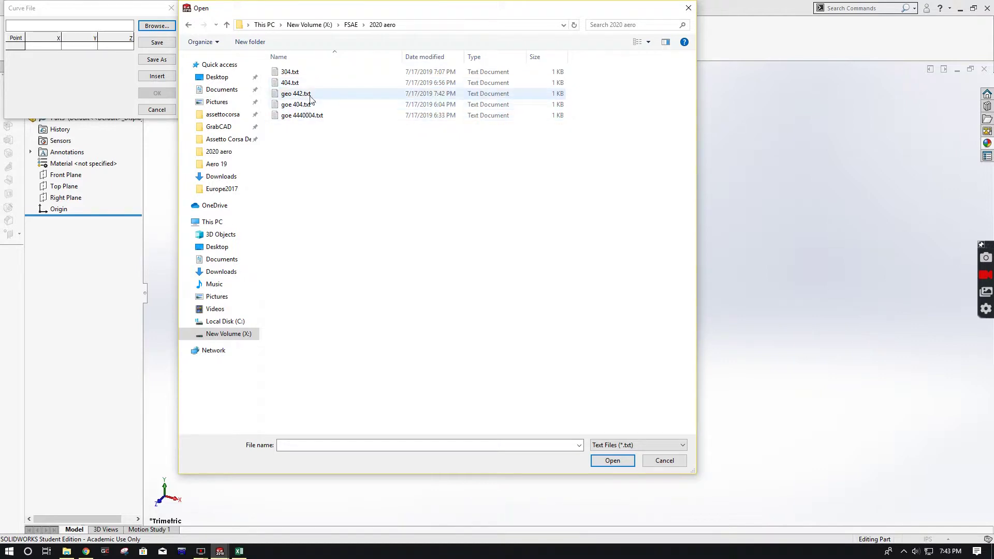
double_click(295, 94)
click(560, 277)
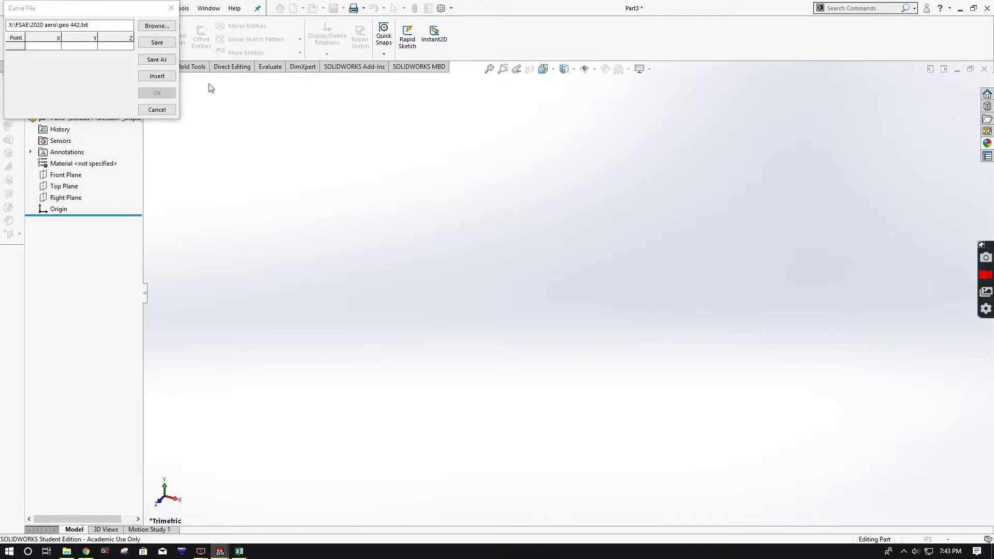
Open geo 442.txt in Notepad and tab the misaligned zeros on lines 0.07452 and 0.59943
click(73, 554)
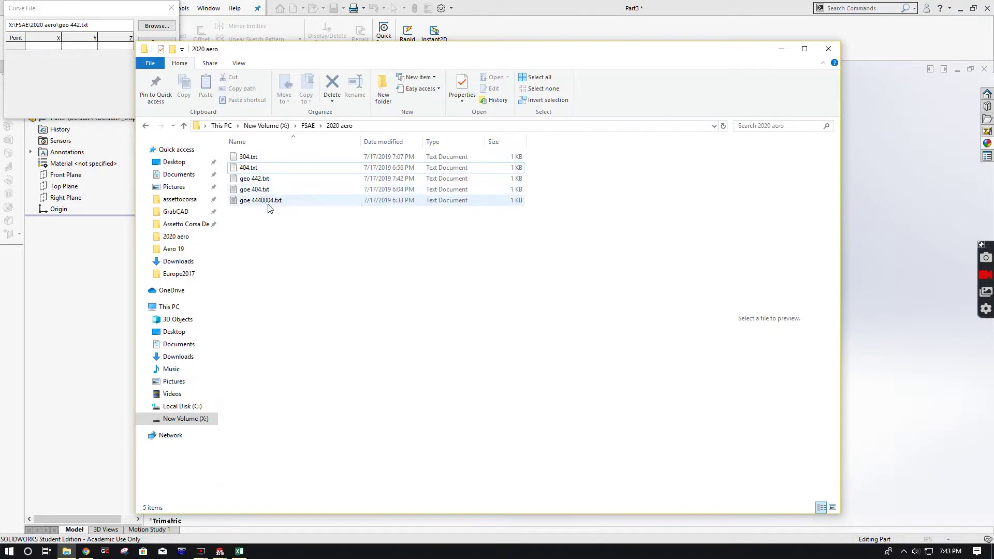
double_click(256, 179)
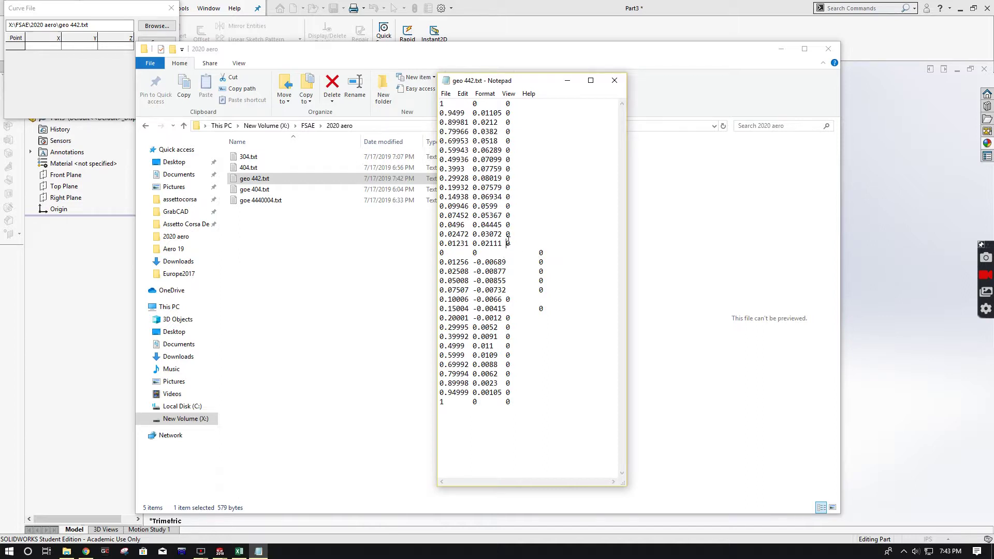
click(507, 216)
key(Tab)
click(506, 150)
key(Tab)
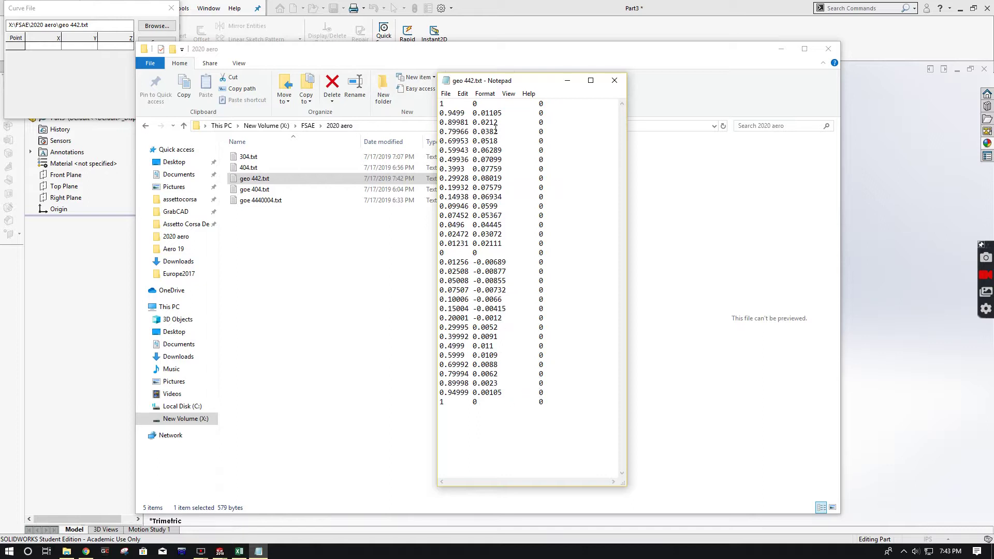
Save the corrected coordinates as geo 44222.txt after the file-in-use error
click(446, 93)
click(462, 128)
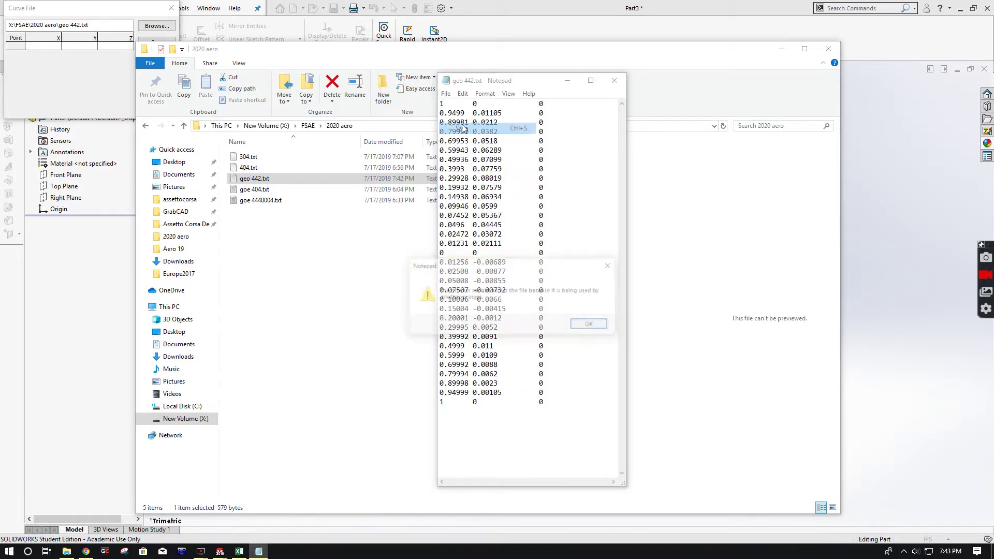
click(587, 327)
click(545, 324)
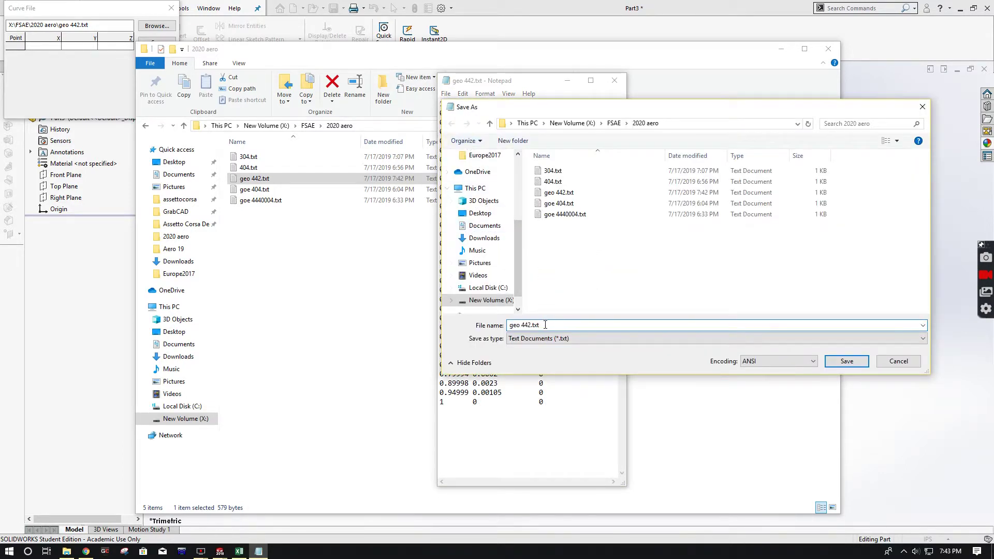
drag(542, 325, 529, 325)
text(222)
click(847, 361)
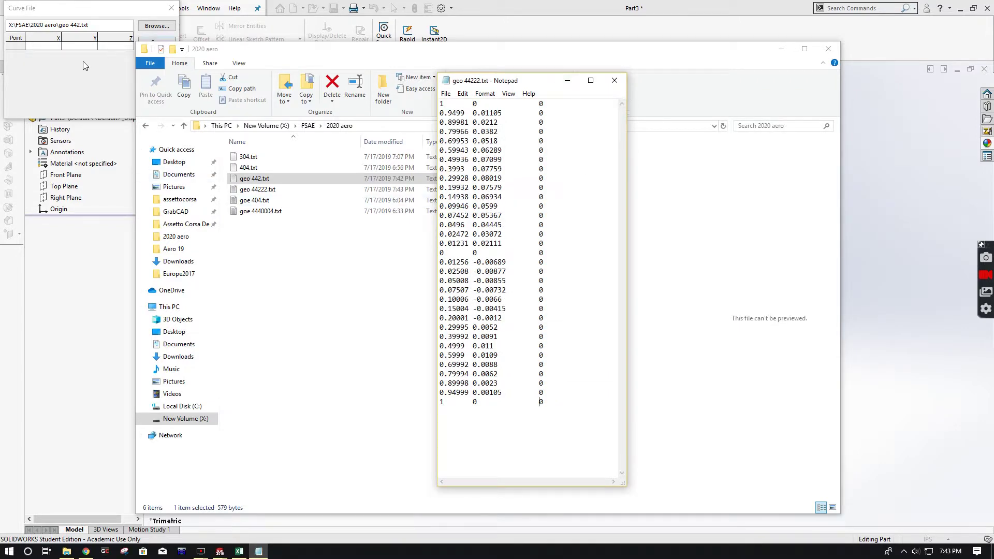
click(77, 78)
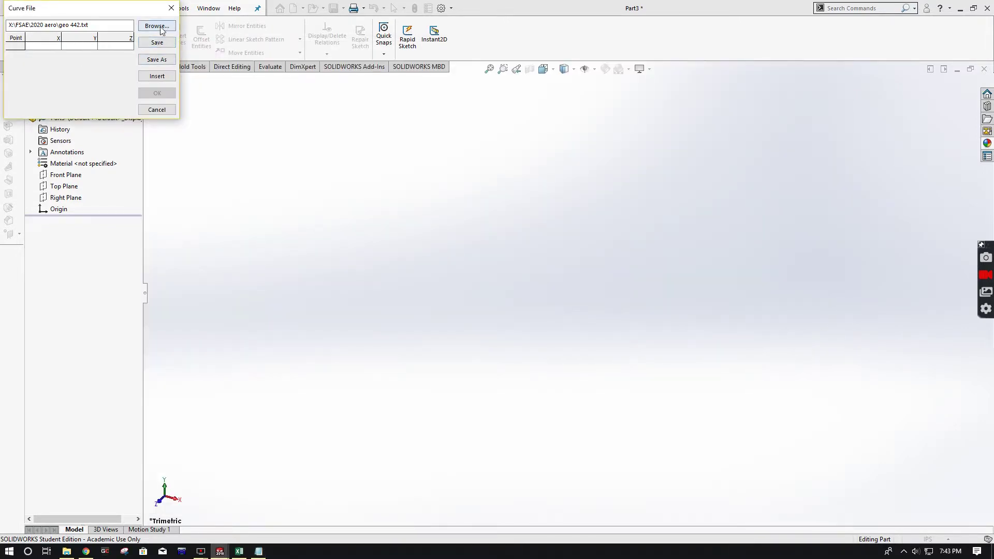
Load geo 44222.txt with the Text Files filter and accept it as Curve1
click(156, 26)
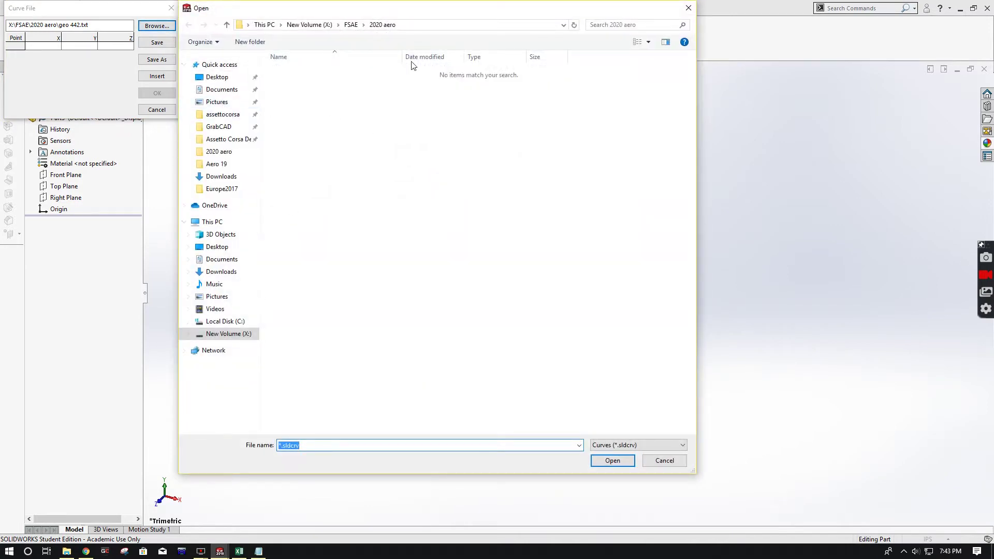
click(650, 441)
click(621, 464)
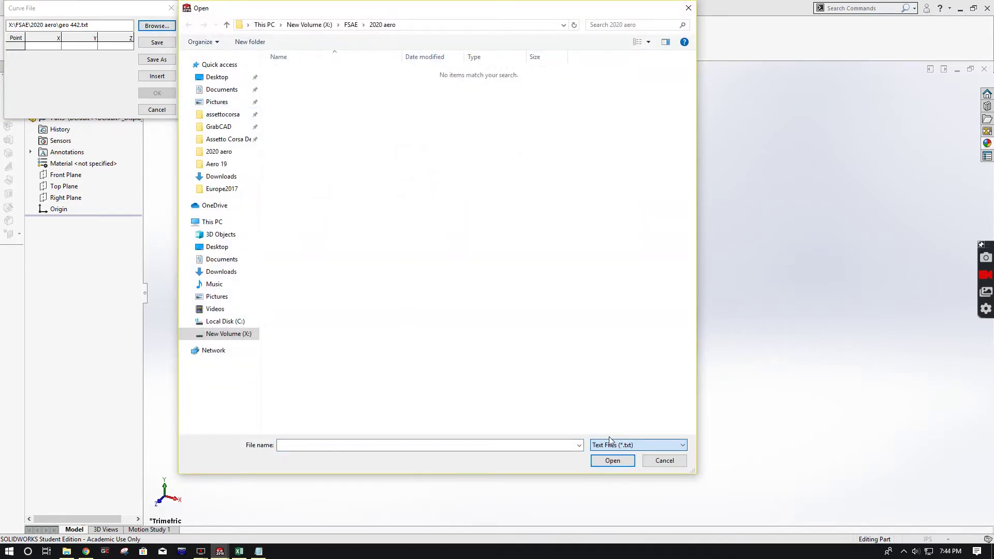
double_click(299, 104)
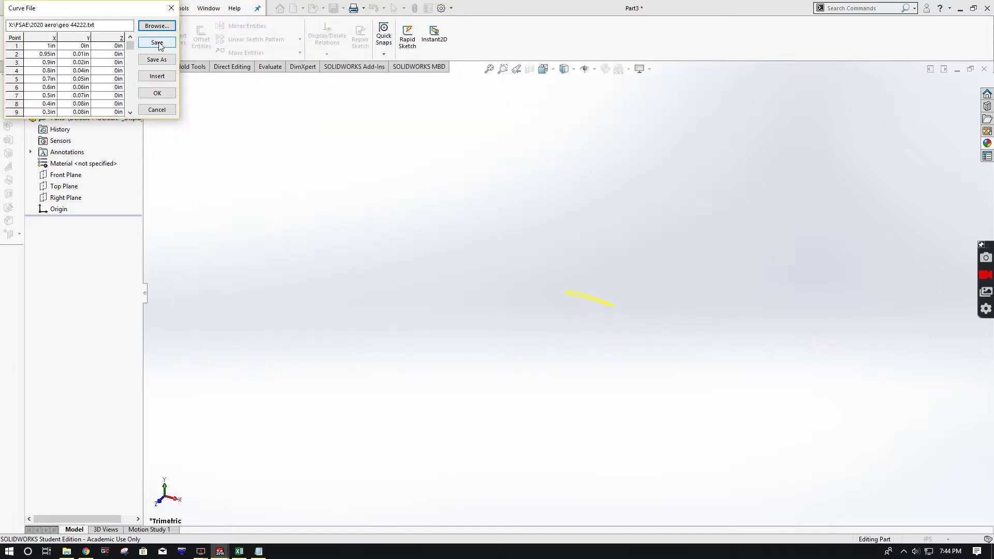
click(165, 93)
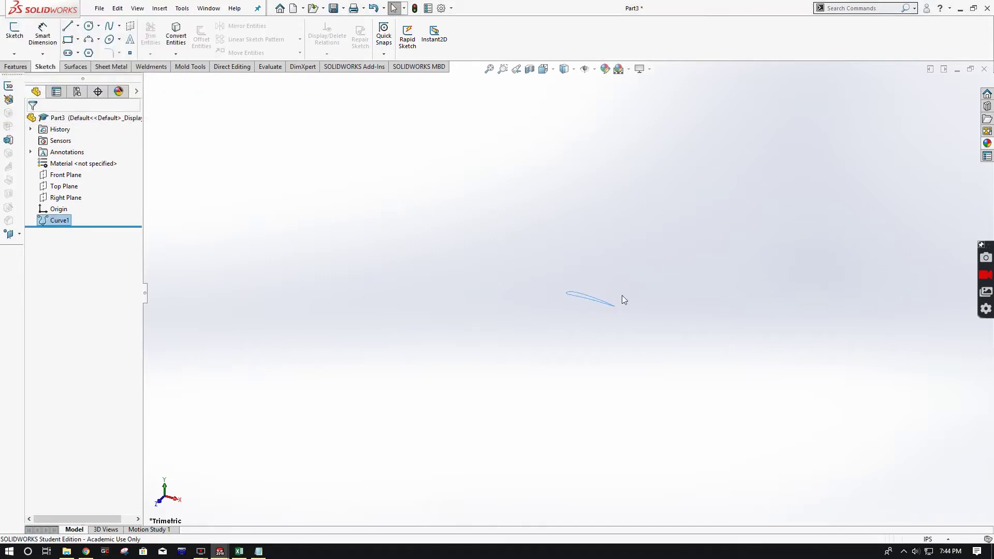
scroll(590, 303, down, 8)
scroll(584, 286, down, 2)
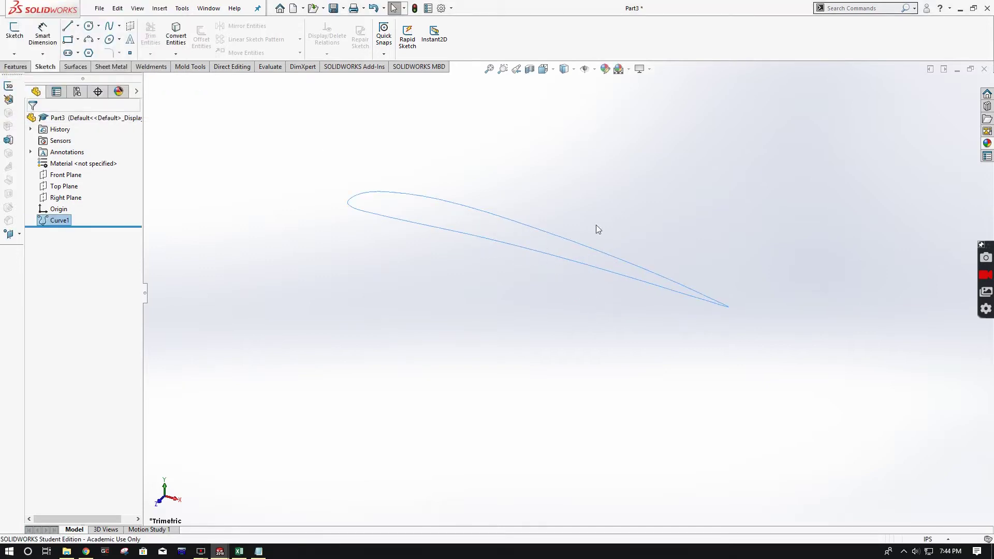
click(382, 192)
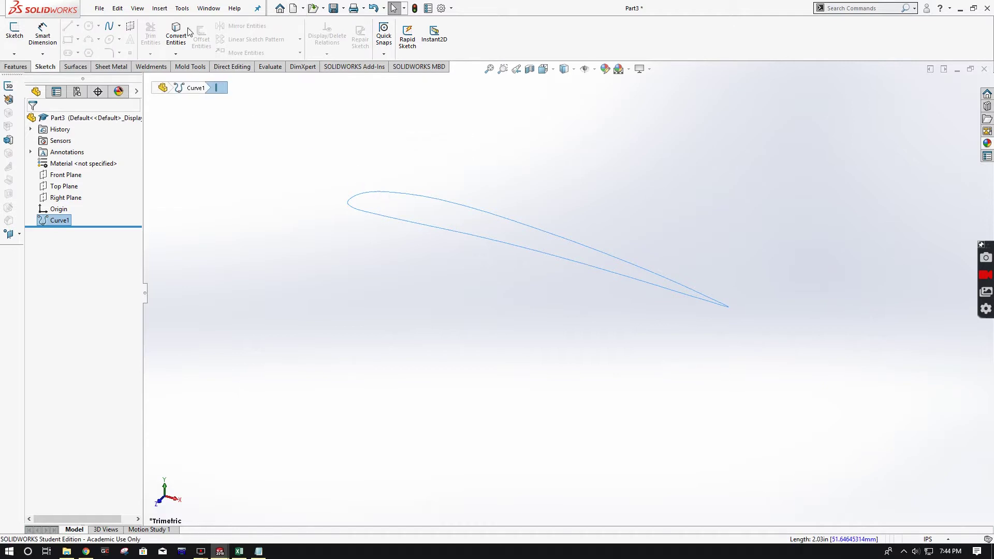
Try Convert Entities on the curve, dismiss the warning, and re-accept Curve1 via Edit Feature
click(170, 41)
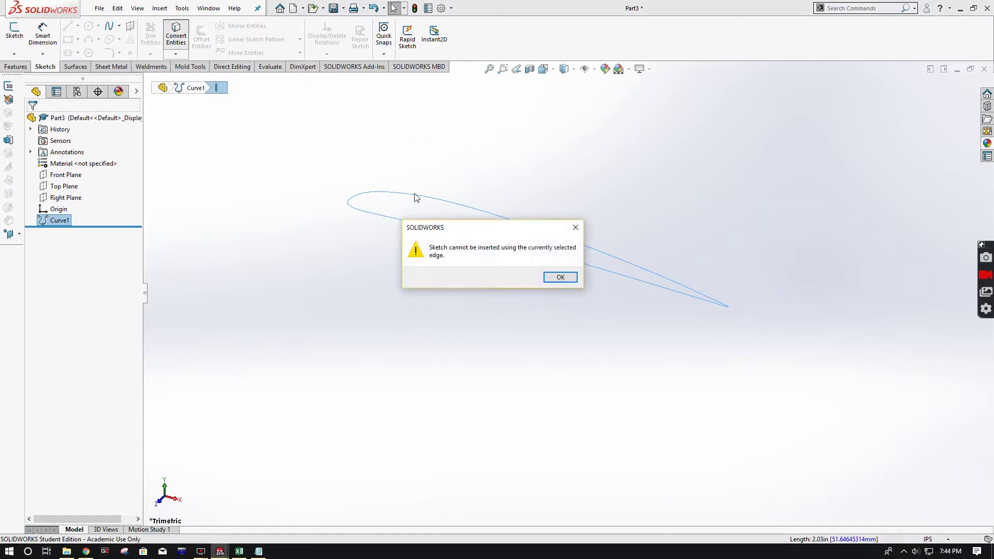
click(560, 278)
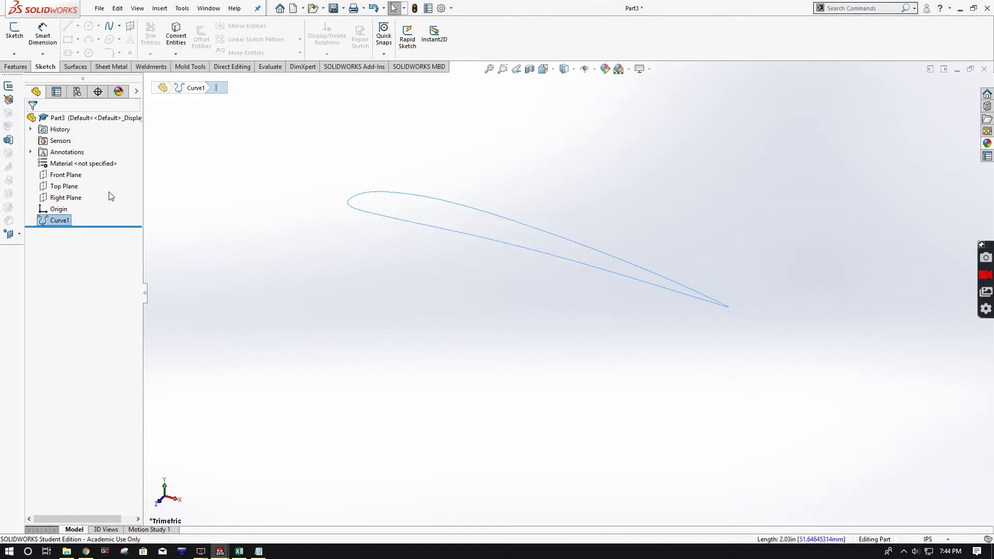
right_click(57, 223)
click(65, 193)
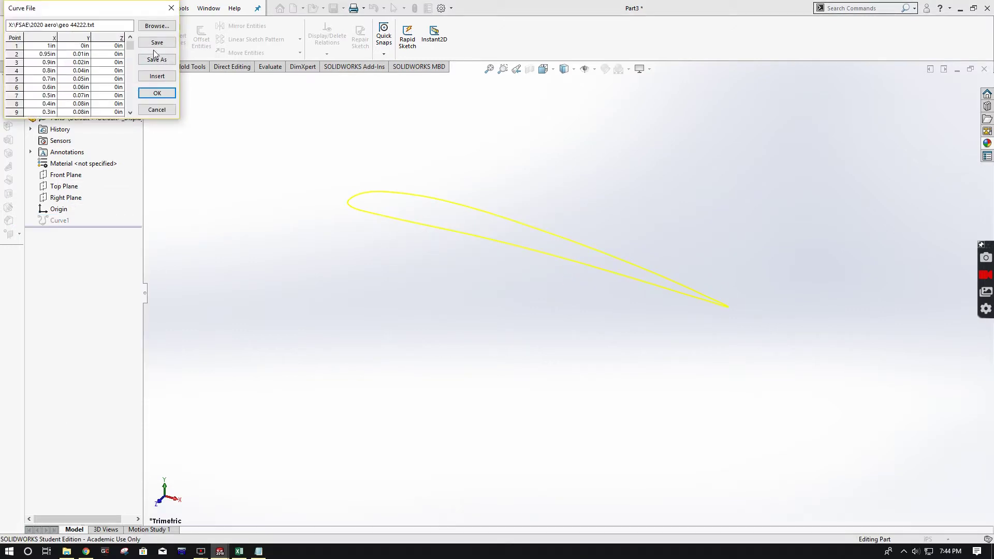
click(155, 93)
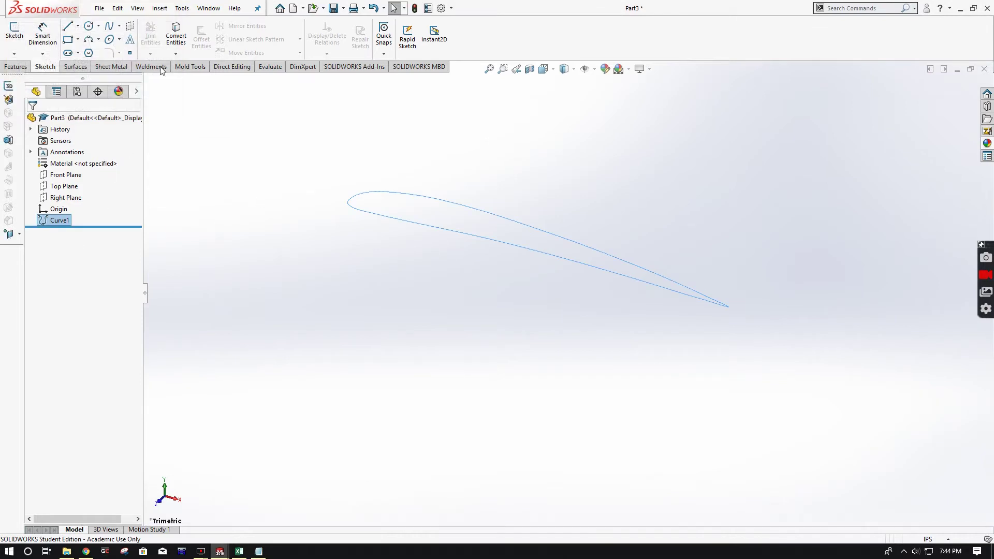
Start a new sketch from the Sketch commands
click(20, 66)
click(45, 67)
click(15, 31)
Convert Curve1 to a Front Plane sketch spline and delete its On Edge relation
click(334, 181)
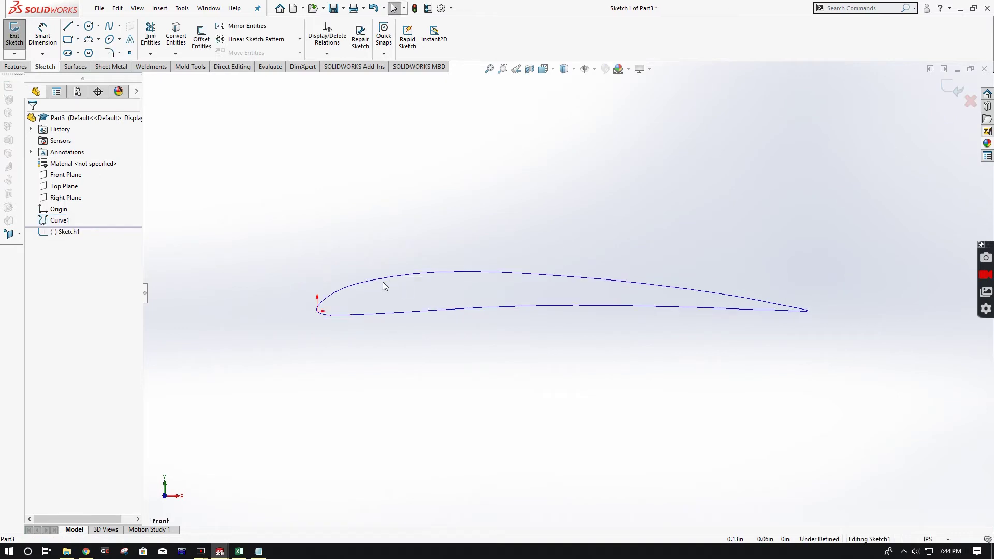
click(385, 282)
click(176, 36)
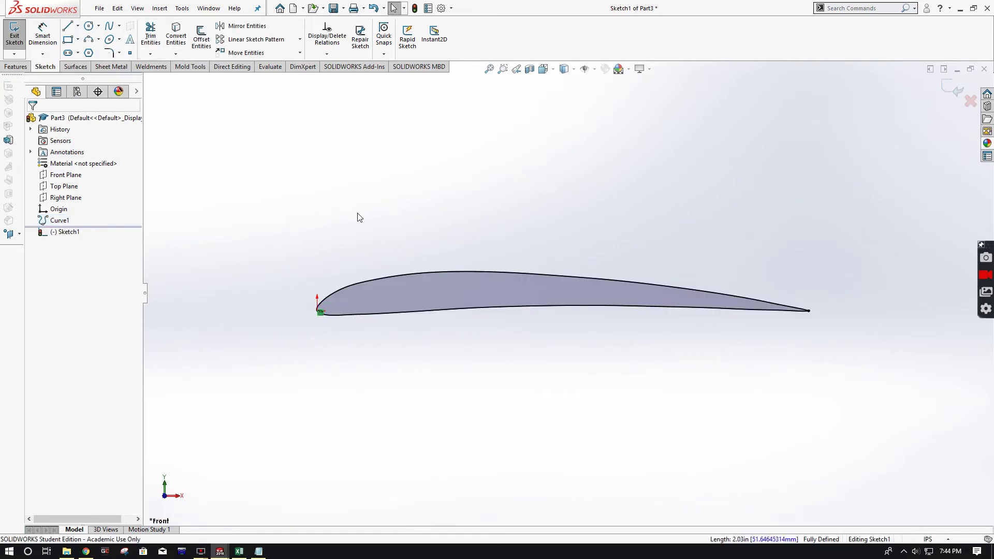
click(340, 286)
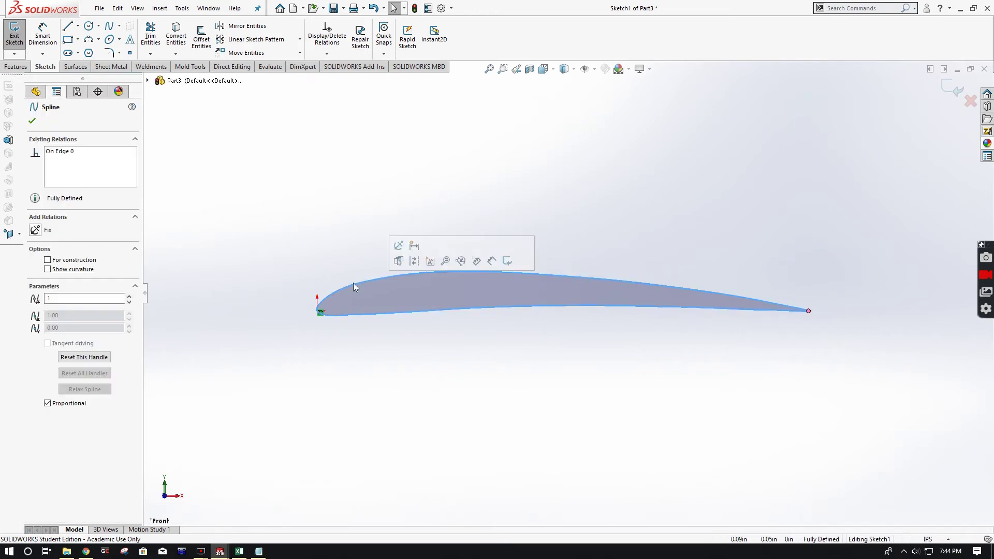
key(Delete)
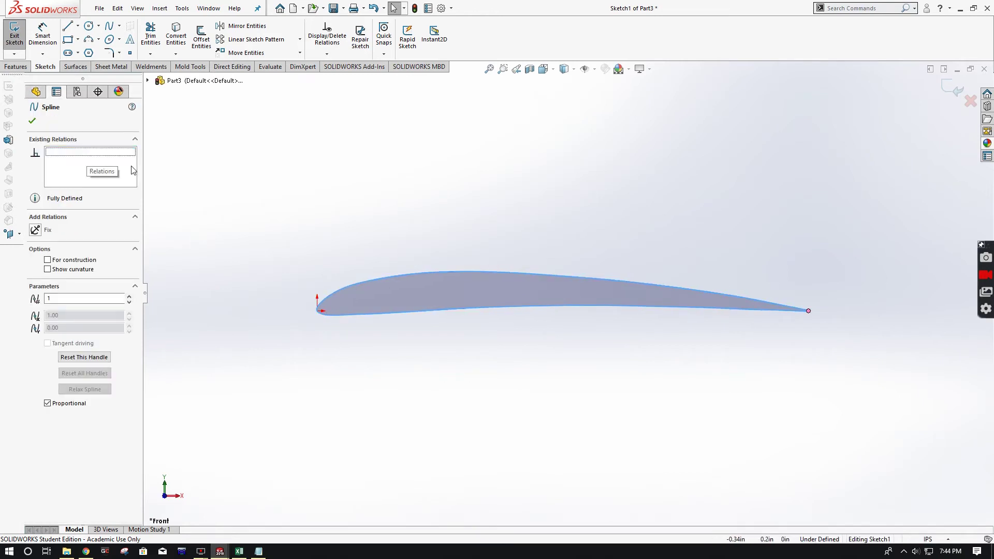
click(32, 121)
mouse_move(400, 300)
mouse_down()
mouse_move(401, 343)
mouse_move(425, 357)
mouse_up()
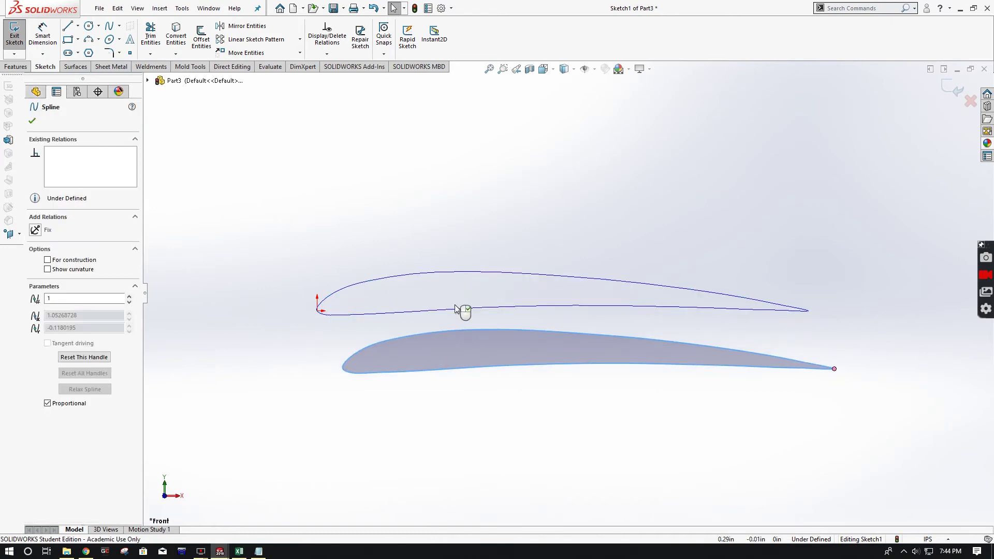
Hide the original Curve1 outline and move the spline profile back near the origin
click(362, 314)
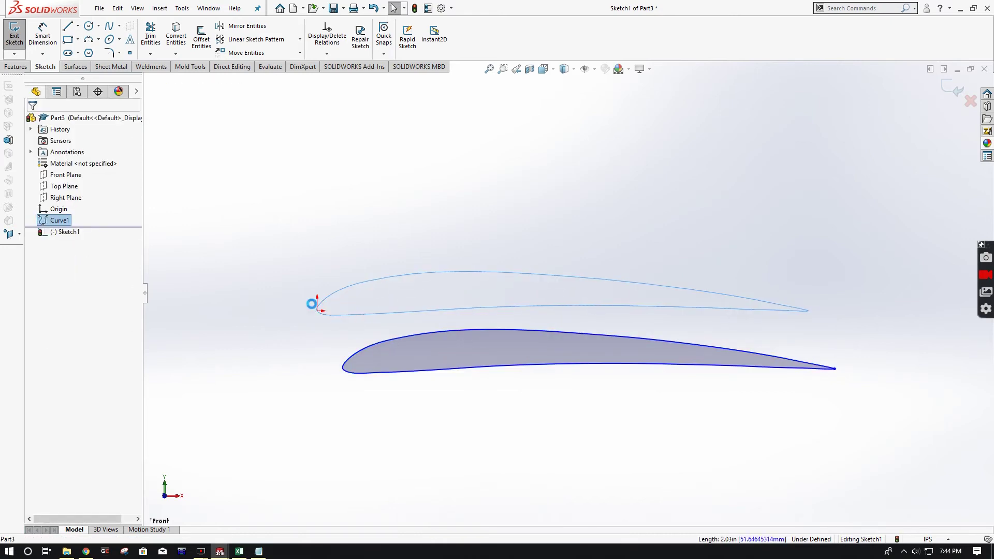
right_click(365, 284)
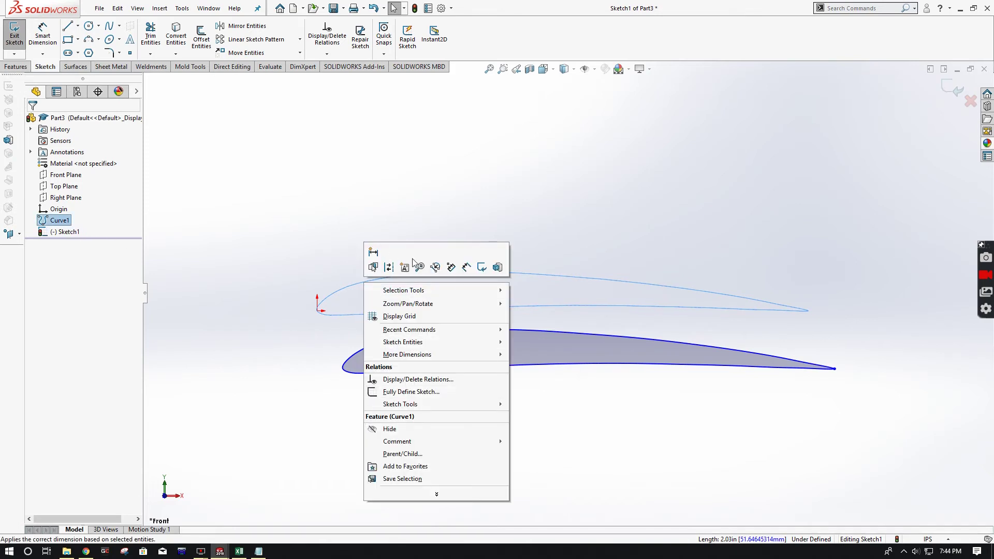
right_click(61, 221)
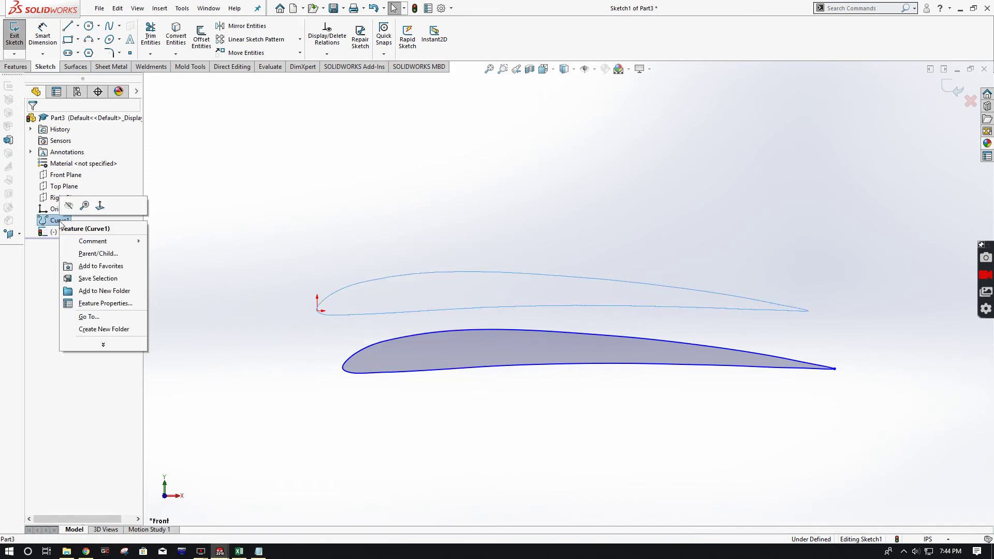
click(69, 205)
drag(409, 365, 412, 334)
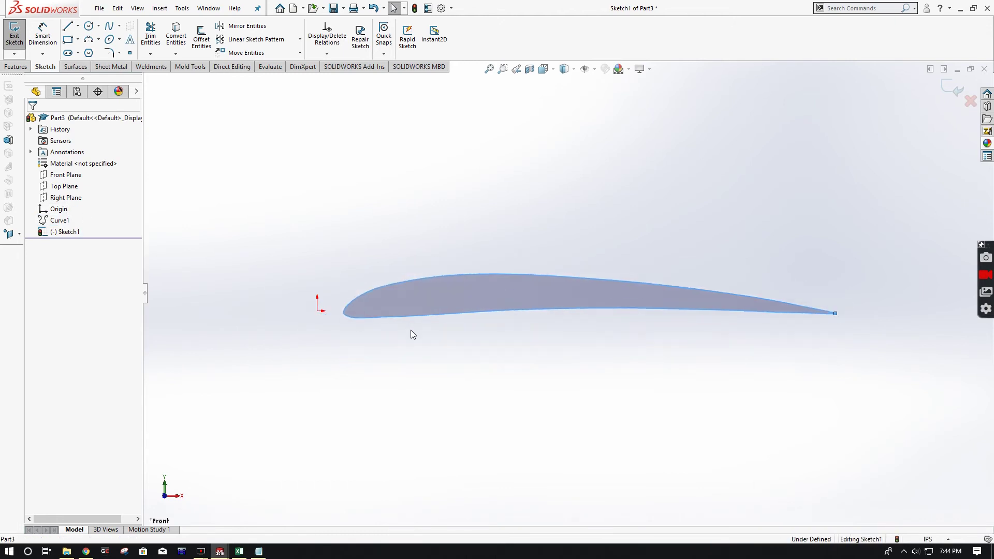
middle_drag(596, 357, 611, 344)
middle_drag(668, 264, 595, 324)
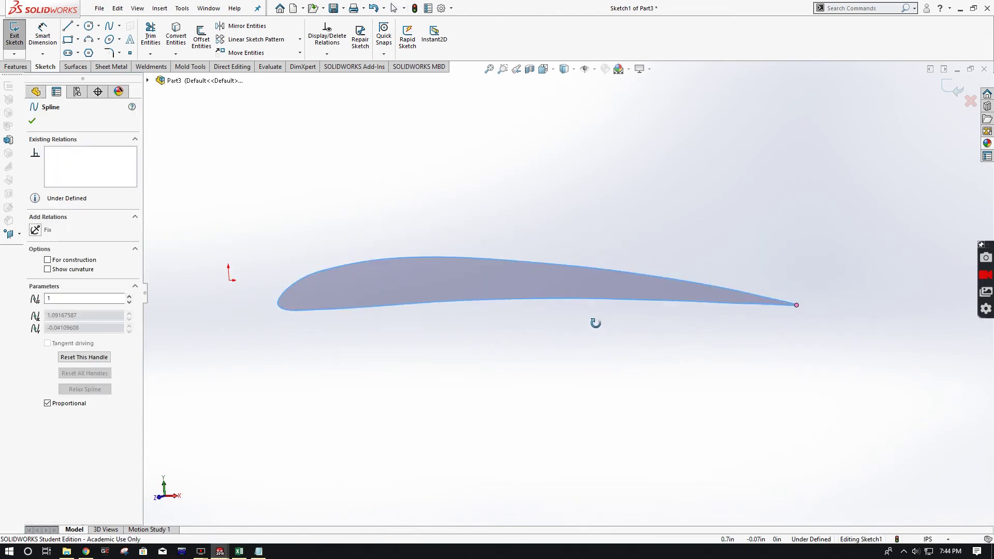
click(41, 121)
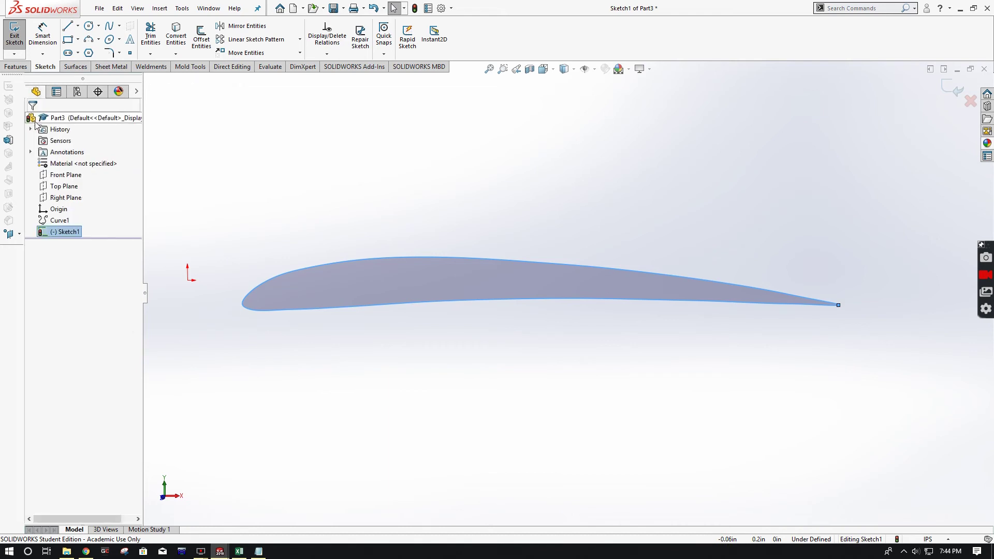
Extrude the airfoil profile 0.10in as Boss-Extrude1
click(15, 66)
click(19, 37)
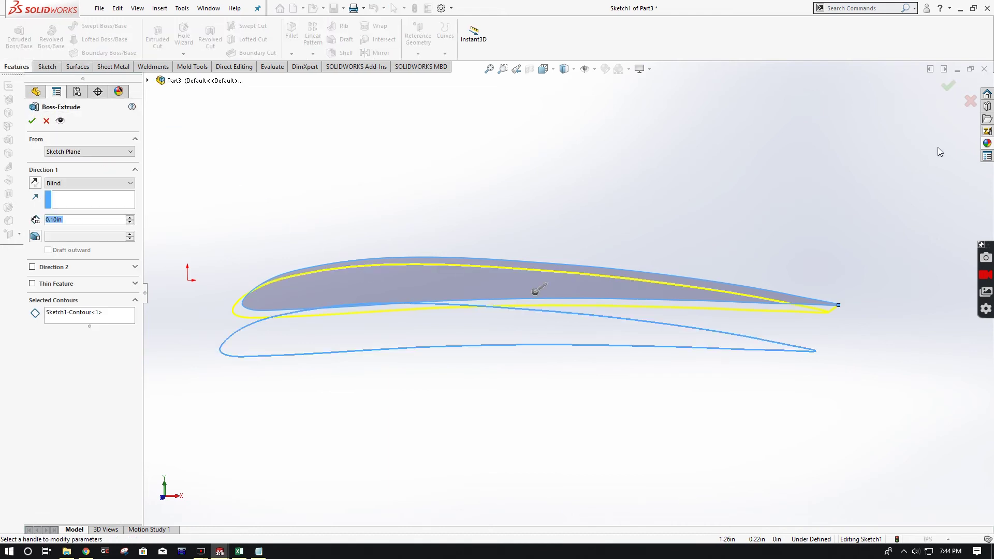
click(949, 85)
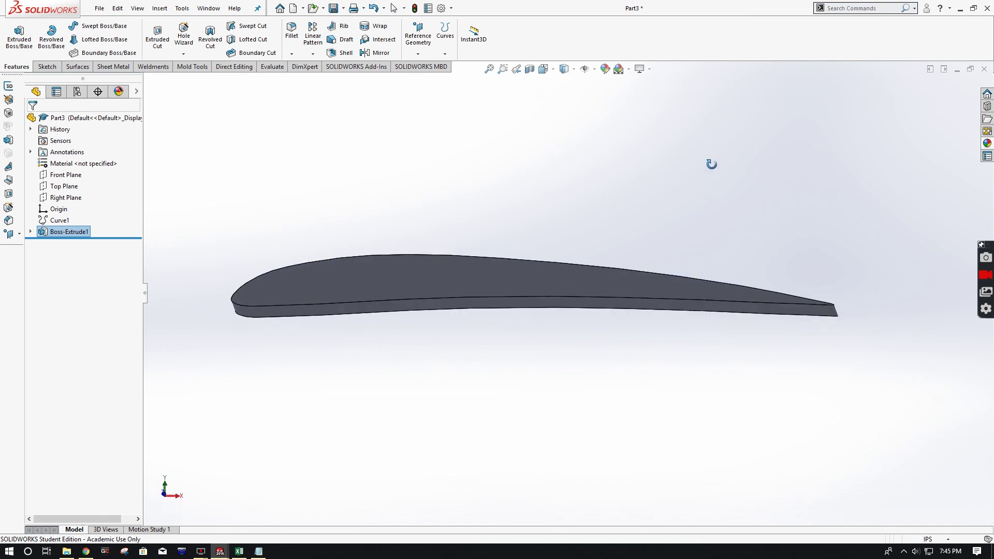